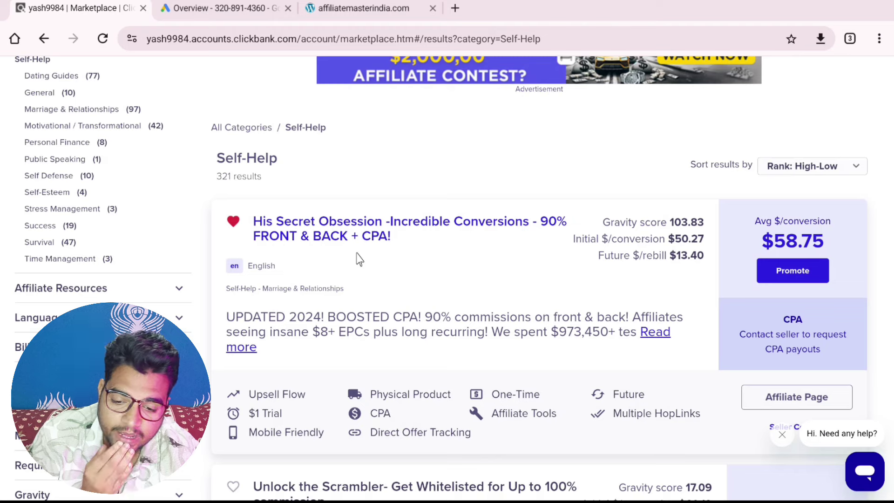
Examine the Self-Help marketplace offers, comparing their gravity scores, average earnings per conversion and descriptions.
{"action": "scroll", "coordinate": [360, 259], "scroll_direction": "down", "scroll_amount": 2}
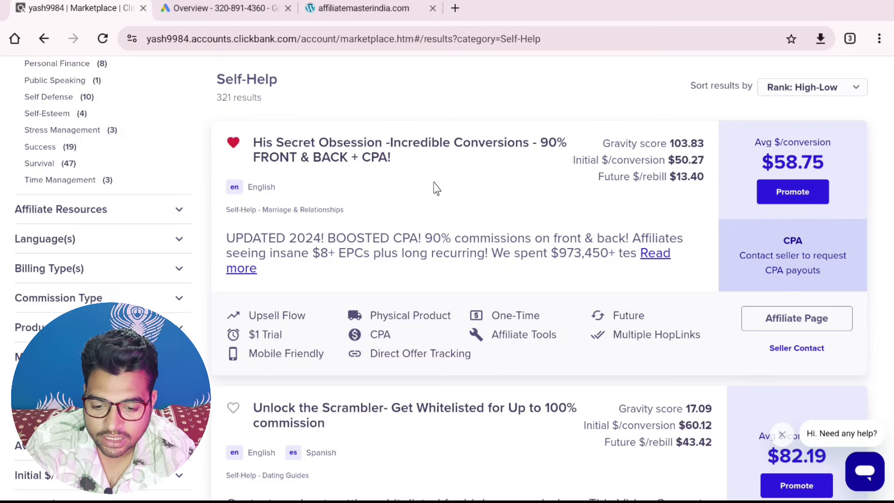
{"action": "scroll", "coordinate": [437, 186], "scroll_direction": "down", "scroll_amount": 2}
{"action": "scroll", "coordinate": [437, 182], "scroll_direction": "down", "scroll_amount": 2}
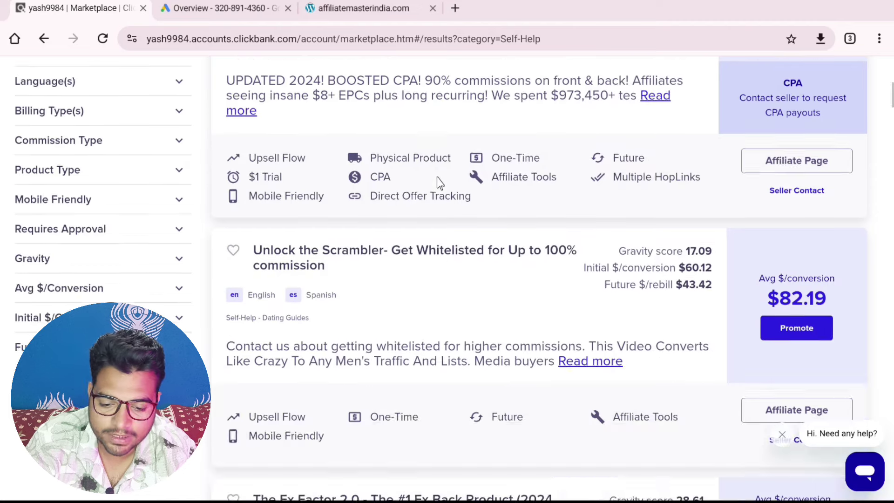
{"action": "scroll", "coordinate": [396, 196], "scroll_direction": "up", "scroll_amount": 2}
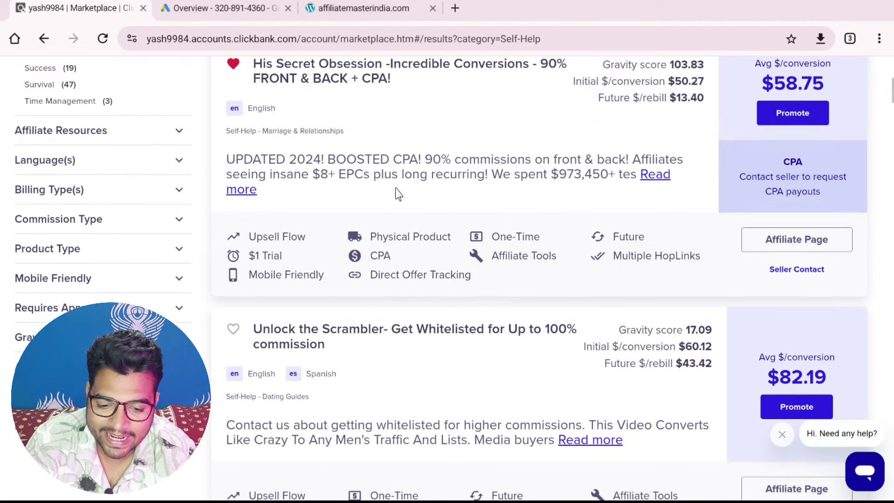
{"action": "scroll", "coordinate": [397, 195], "scroll_direction": "down", "scroll_amount": 6}
{"action": "scroll", "coordinate": [397, 189], "scroll_direction": "down", "scroll_amount": 5}
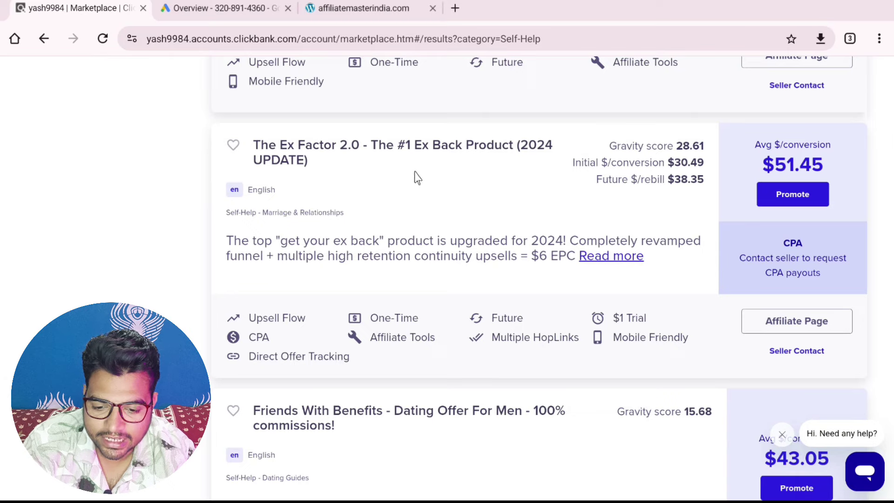
{"action": "scroll", "coordinate": [502, 233], "scroll_direction": "down", "scroll_amount": 3}
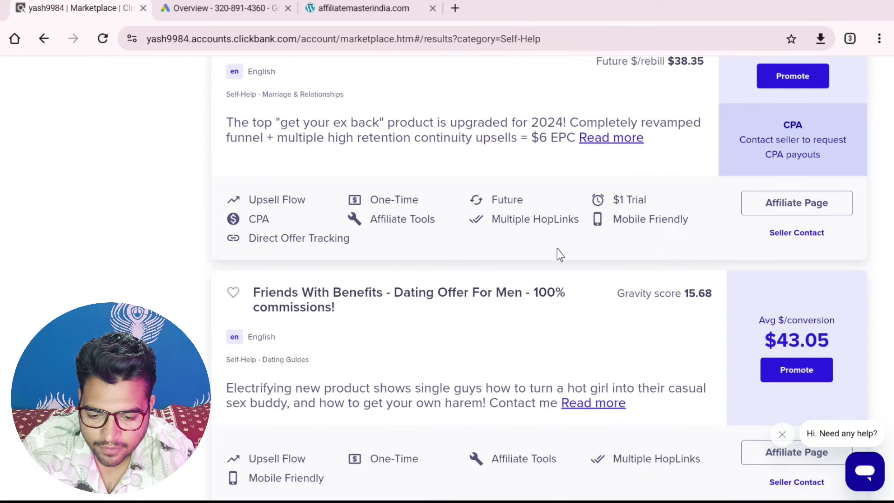
{"action": "scroll", "coordinate": [604, 249], "scroll_direction": "down", "scroll_amount": 3}
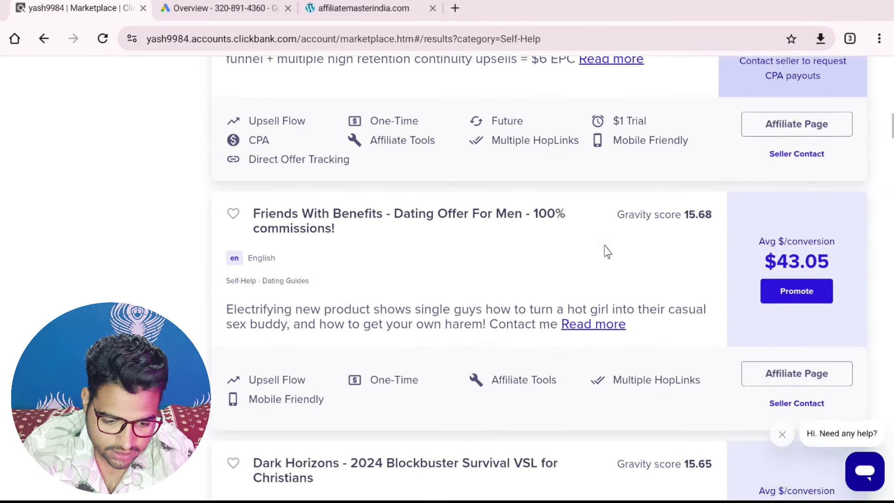
{"action": "scroll", "coordinate": [604, 241], "scroll_direction": "down", "scroll_amount": 3}
{"action": "scroll", "coordinate": [603, 237], "scroll_direction": "up", "scroll_amount": 20}
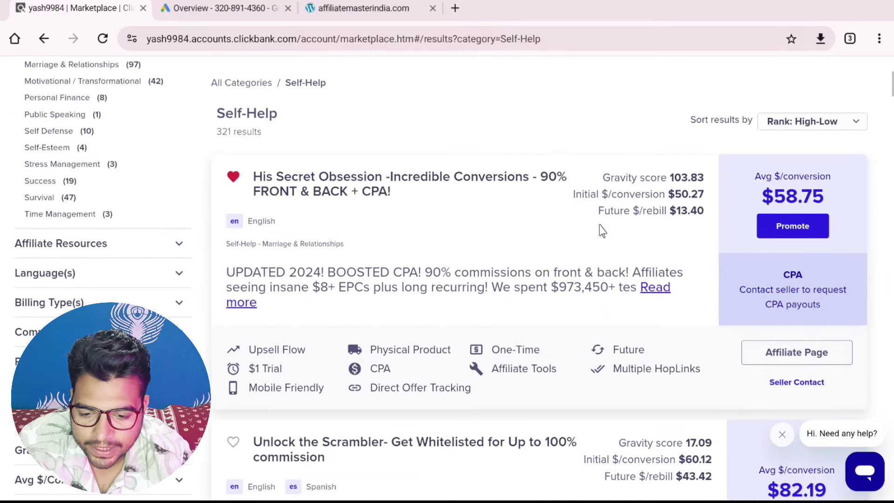
{"action": "scroll", "coordinate": [516, 298], "scroll_direction": "down", "scroll_amount": 3}
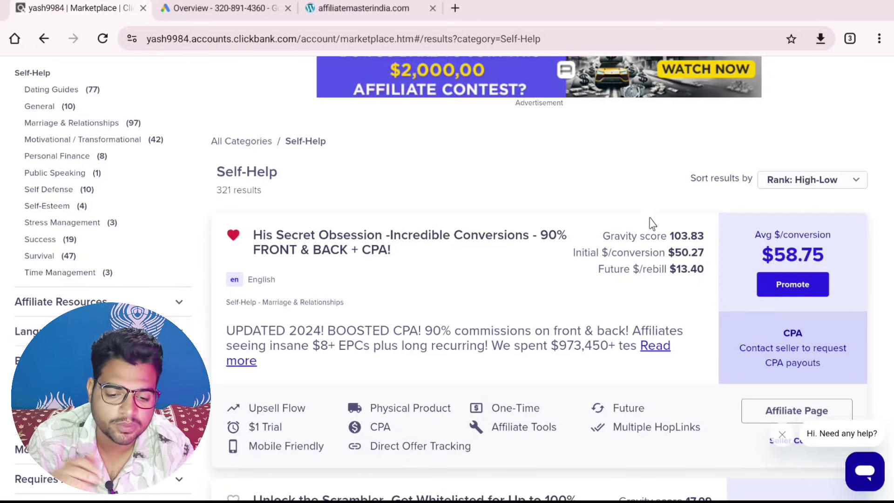
Open the tracking link form for promoting the His Secret Obsession offer and enter the account's affiliate nickname.
{"action": "left_click", "coordinate": [779, 285]}
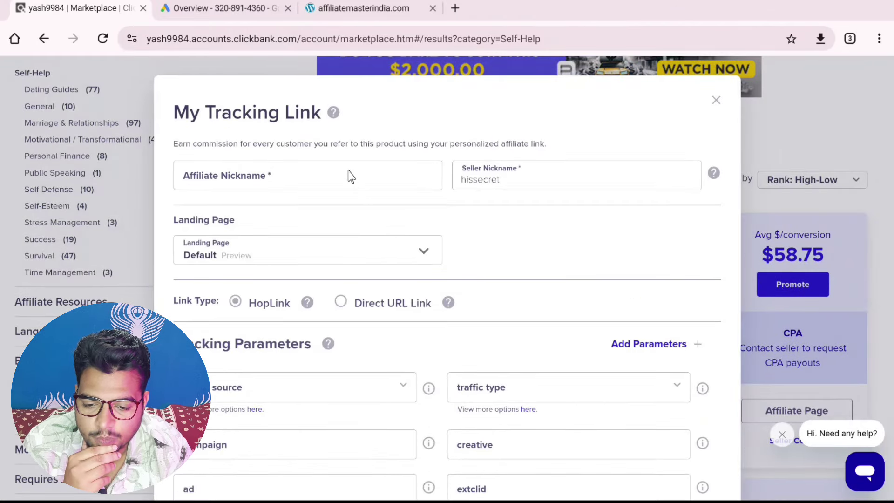
{"action": "left_click", "coordinate": [348, 176]}
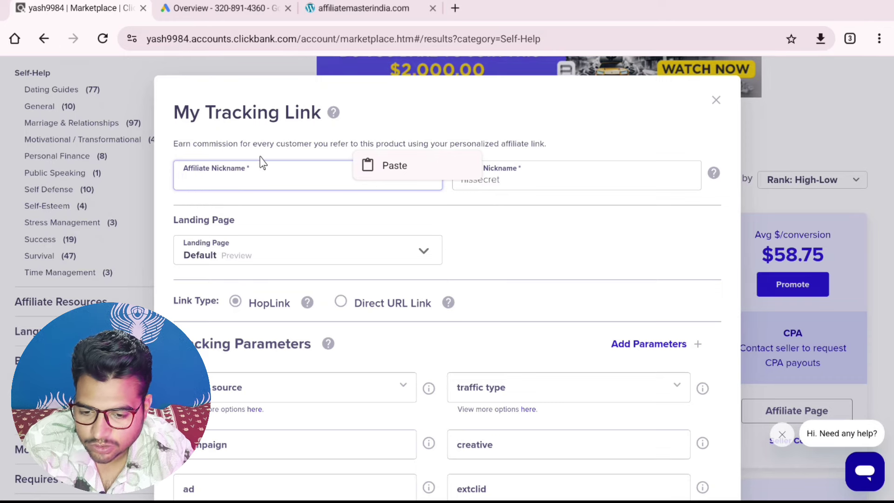
{"action": "left_click", "coordinate": [227, 184]}
{"action": "type", "text": "y"}
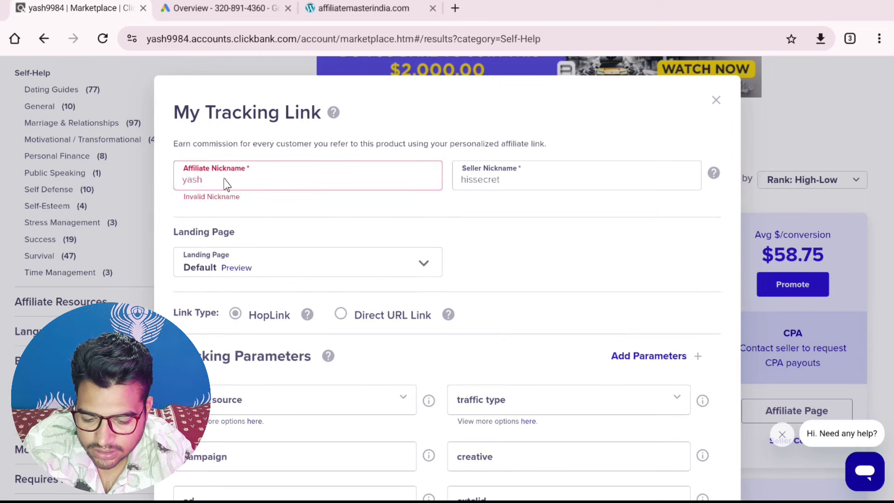
{"action": "type", "text": "ash"}
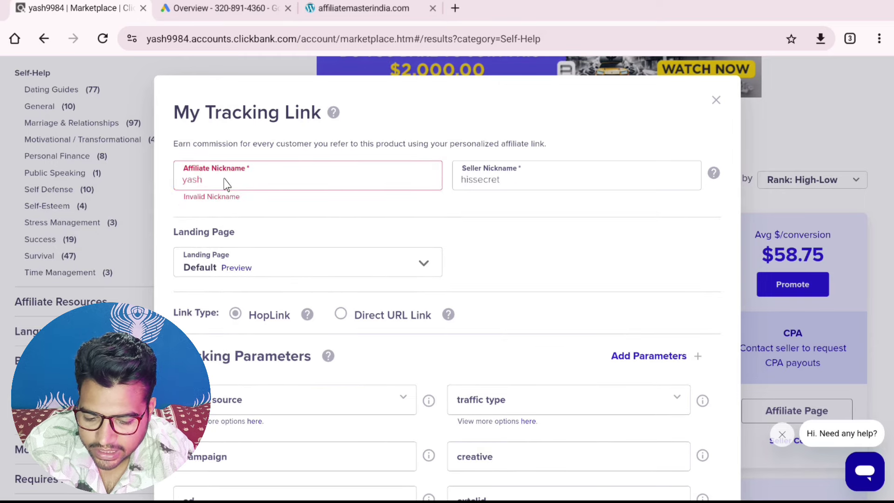
{"action": "type", "text": "9984"}
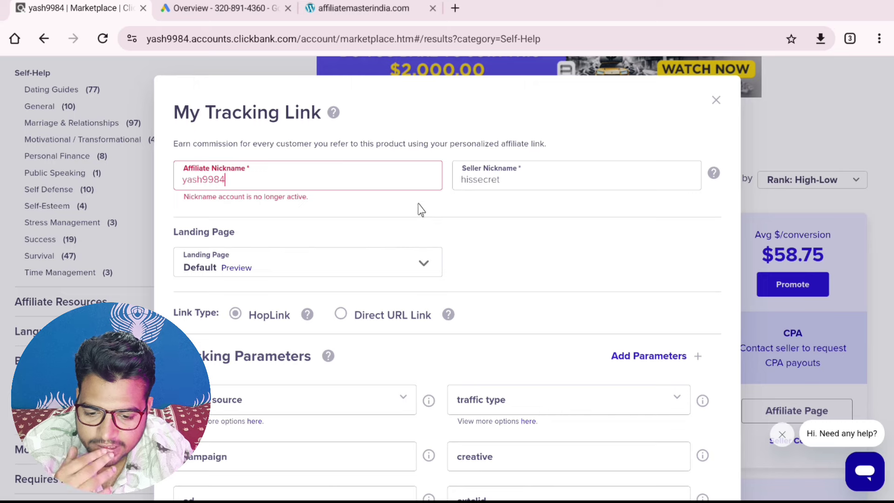
{"action": "left_click", "coordinate": [411, 192]}
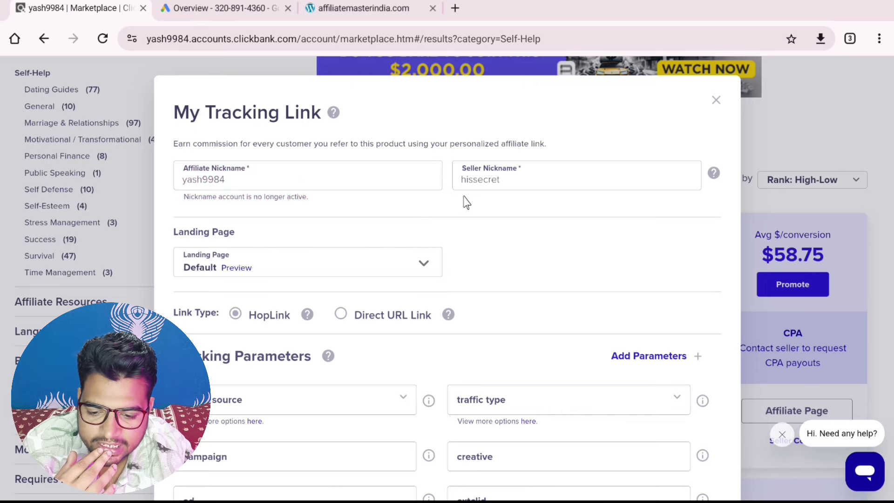
Review the available landing pages for the tracking link and choose LONG LETTER & VIDEO.
{"action": "scroll", "coordinate": [510, 218], "scroll_direction": "down", "scroll_amount": 2}
{"action": "left_click", "coordinate": [410, 188]}
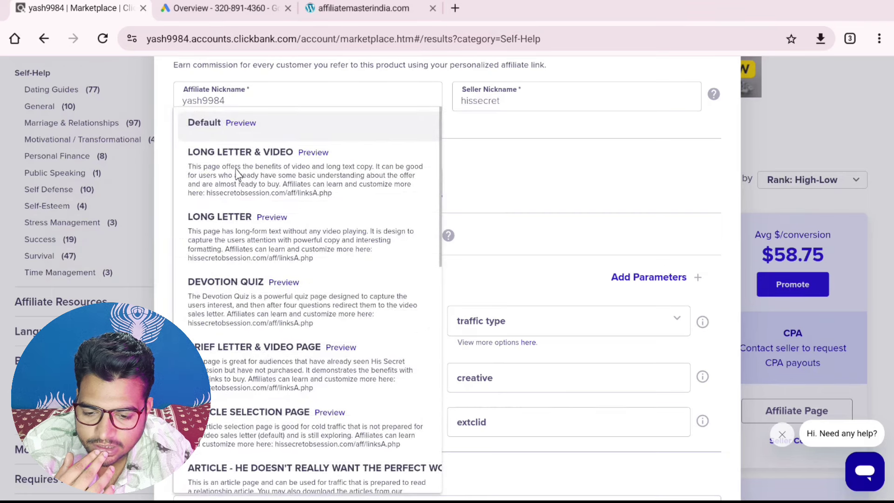
{"action": "scroll", "coordinate": [283, 181], "scroll_direction": "down", "scroll_amount": 2}
{"action": "scroll", "coordinate": [294, 219], "scroll_direction": "down", "scroll_amount": 4}
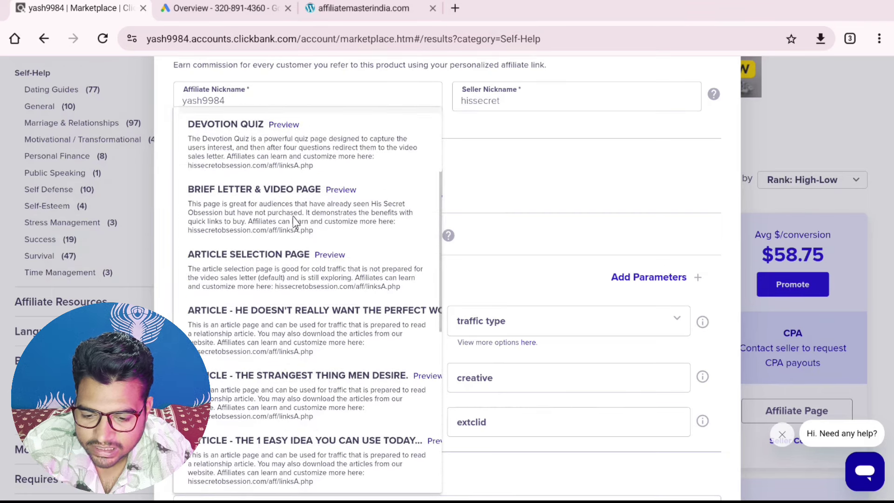
{"action": "scroll", "coordinate": [294, 220], "scroll_direction": "down", "scroll_amount": 6}
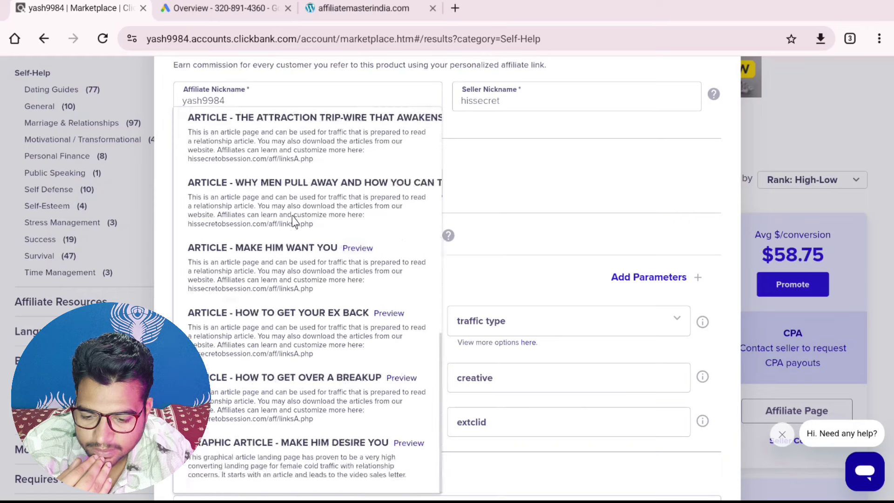
{"action": "scroll", "coordinate": [294, 219], "scroll_direction": "up", "scroll_amount": 12}
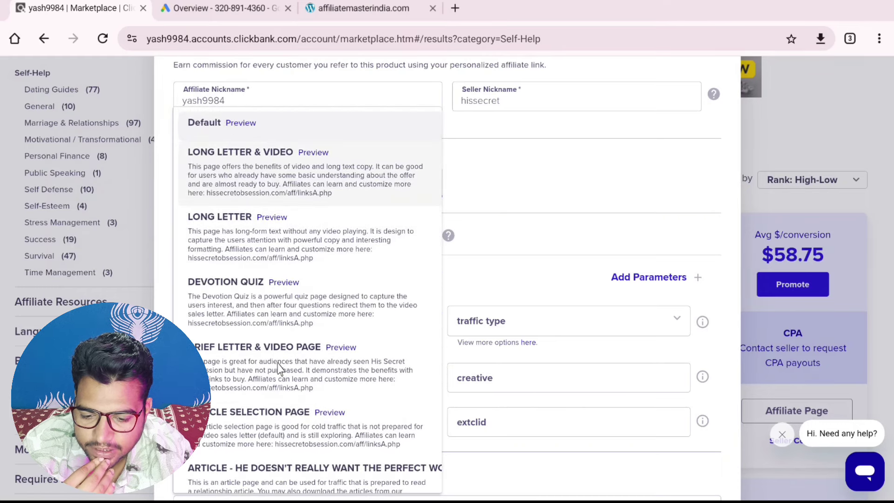
{"action": "left_click", "coordinate": [247, 182]}
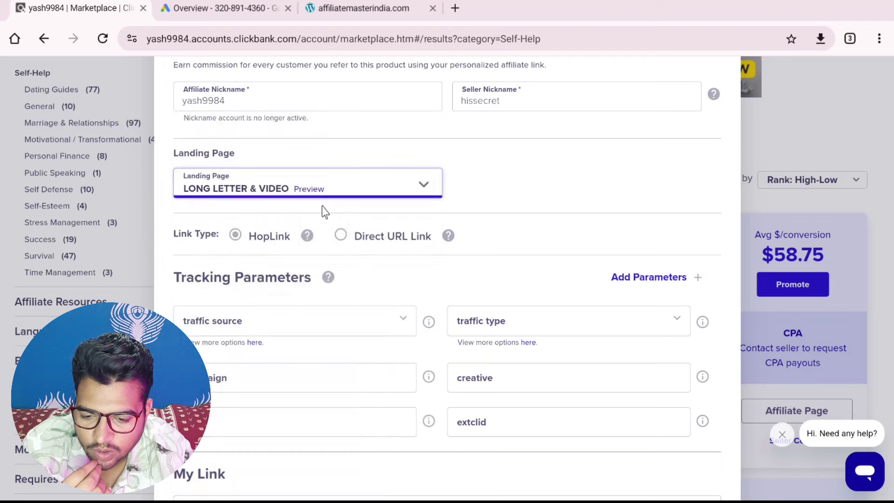
Compare the HopLink and Direct URL Link types, and set the tracking link to Direct URL Link.
{"action": "scroll", "coordinate": [317, 234], "scroll_direction": "down", "scroll_amount": 2}
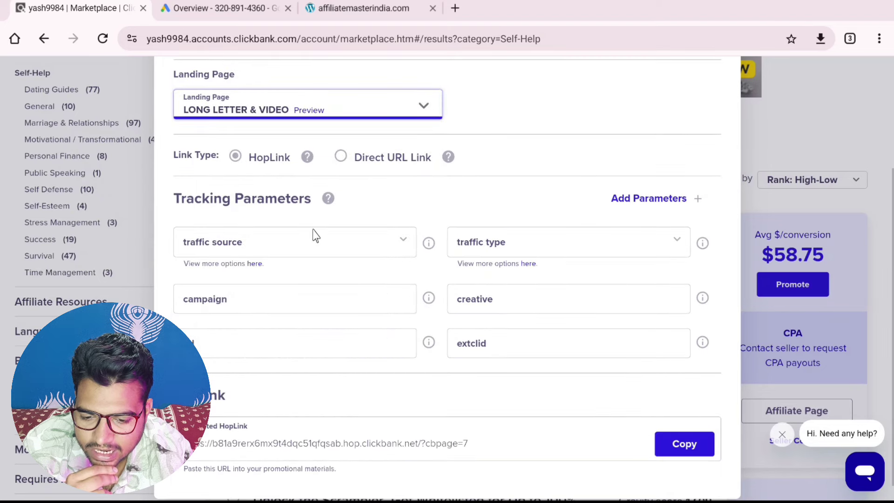
{"action": "left_click", "coordinate": [342, 158]}
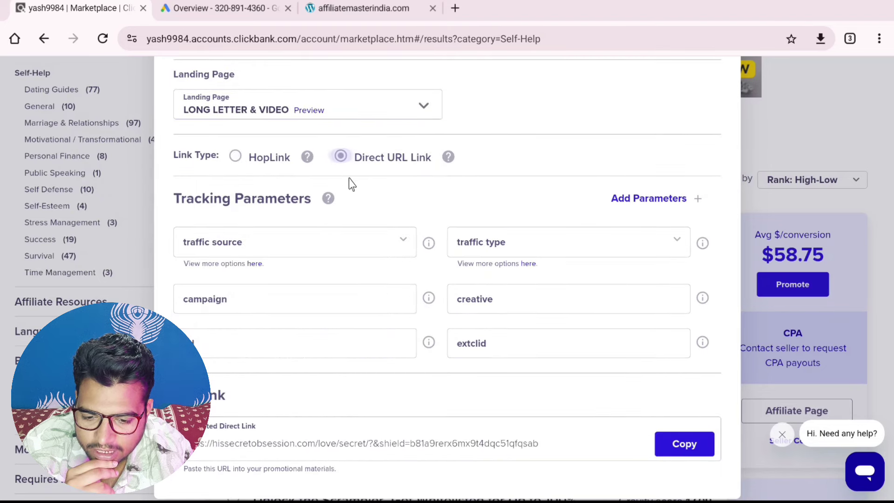
{"action": "left_click", "coordinate": [261, 159]}
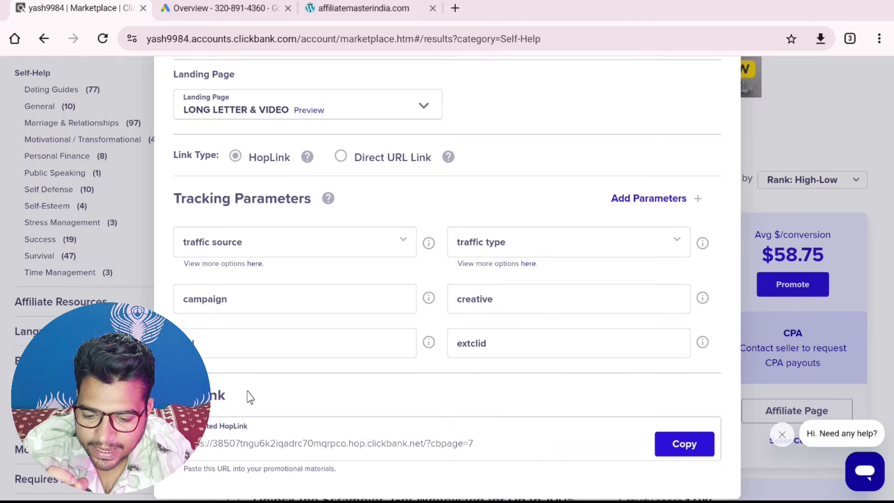
{"action": "left_click", "coordinate": [345, 158]}
{"action": "scroll", "coordinate": [347, 165], "scroll_direction": "down", "scroll_amount": 1}
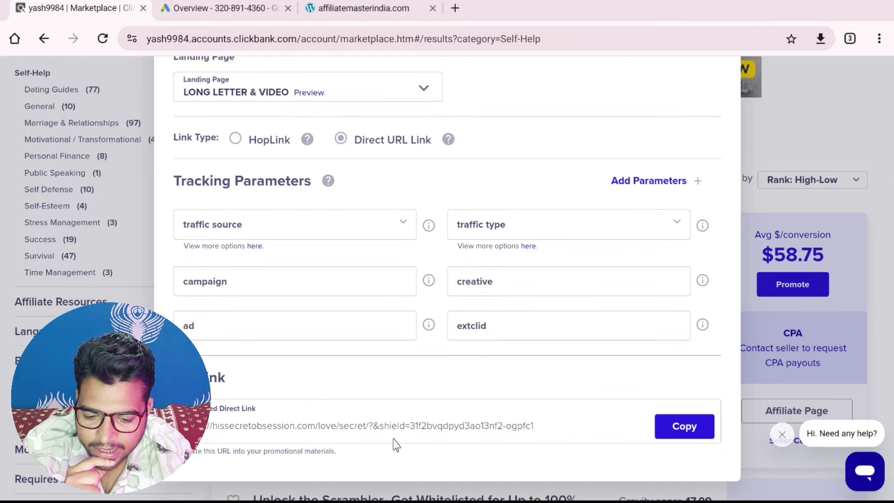
Set the traffic source tracking parameter to Google.
{"action": "left_click", "coordinate": [344, 230]}
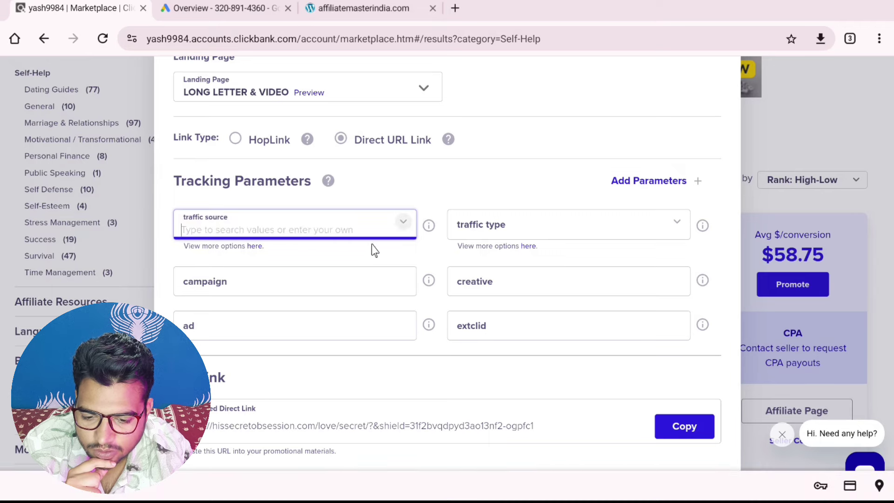
{"action": "left_click", "coordinate": [350, 278]}
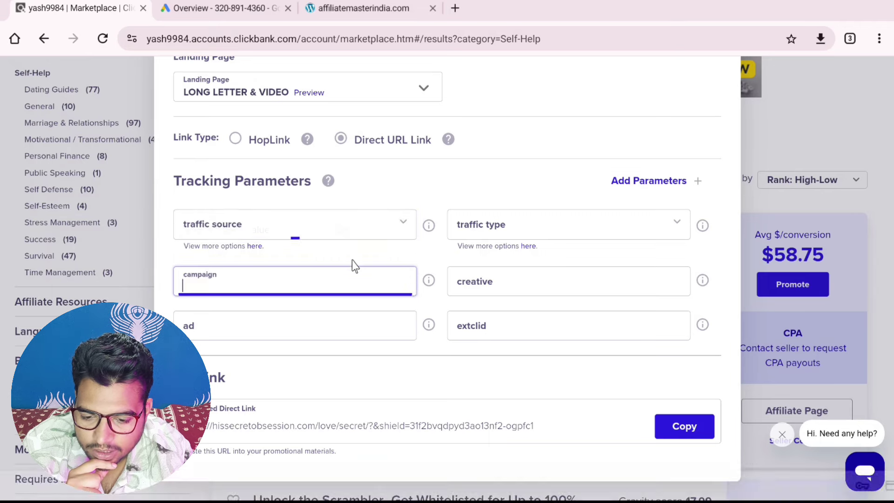
{"action": "left_click", "coordinate": [404, 224]}
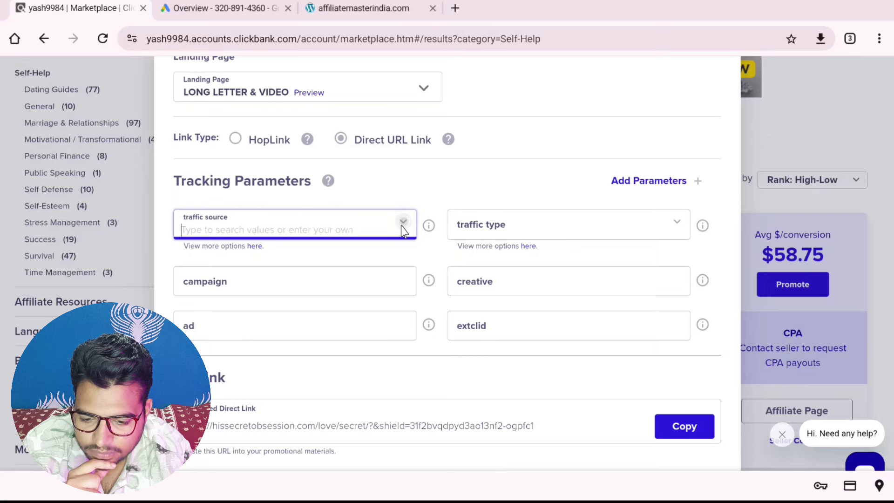
{"action": "left_click", "coordinate": [591, 231]}
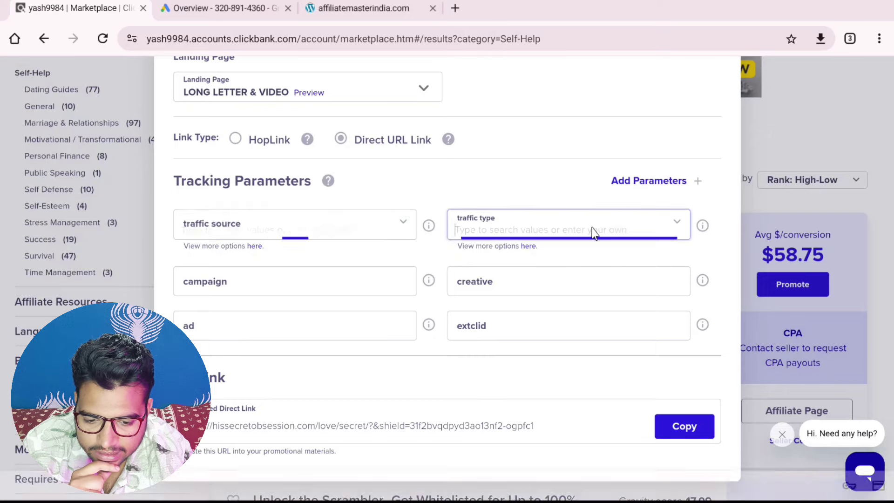
{"action": "left_click", "coordinate": [404, 224]}
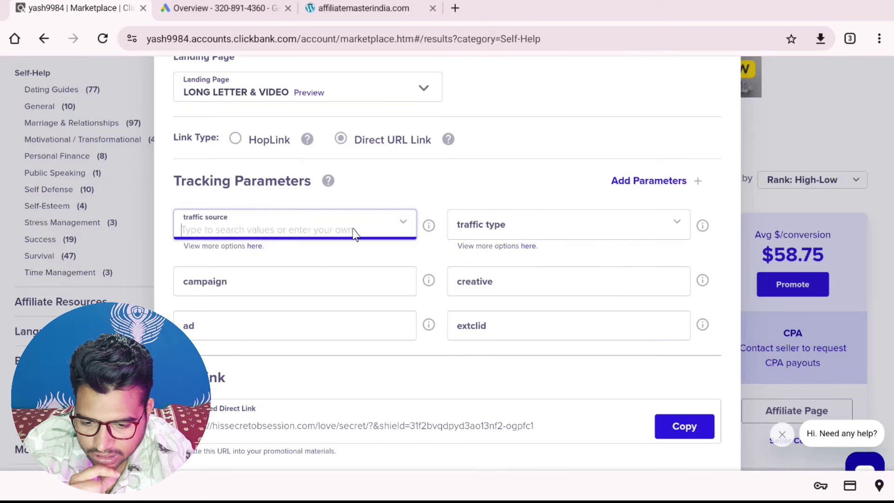
{"action": "type", "text": "goog"}
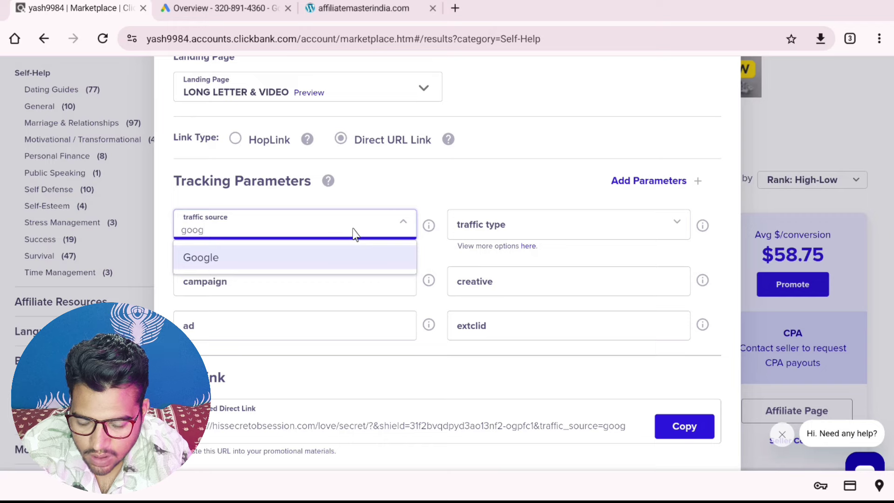
{"action": "left_click", "coordinate": [335, 261]}
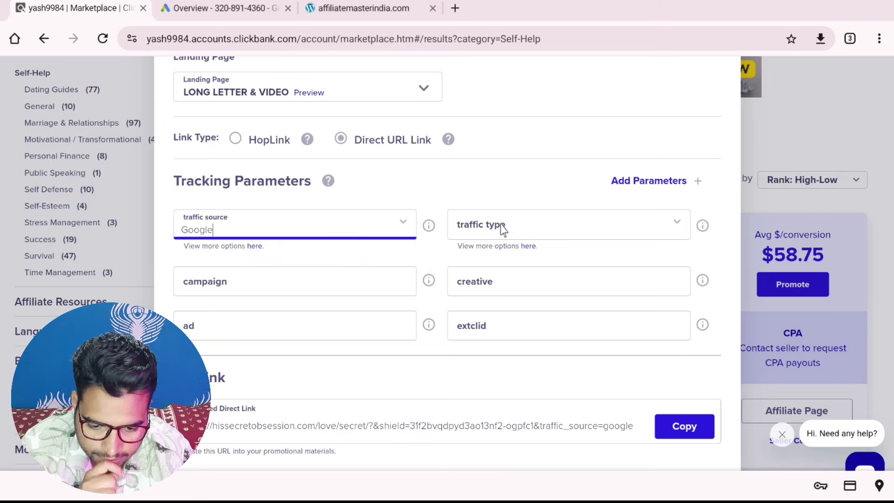
Set the traffic type tracking parameter to Paid, leaving the remaining tracking parameters empty.
{"action": "left_click", "coordinate": [570, 235]}
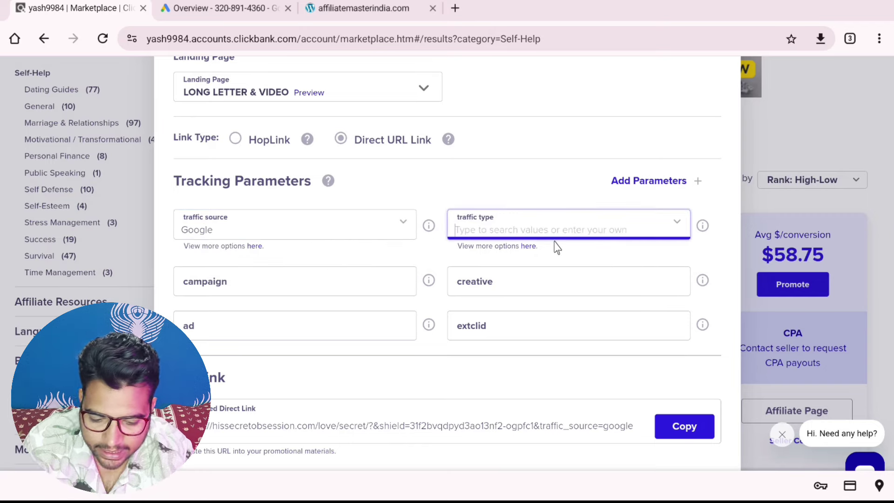
{"action": "type", "text": "piad"}
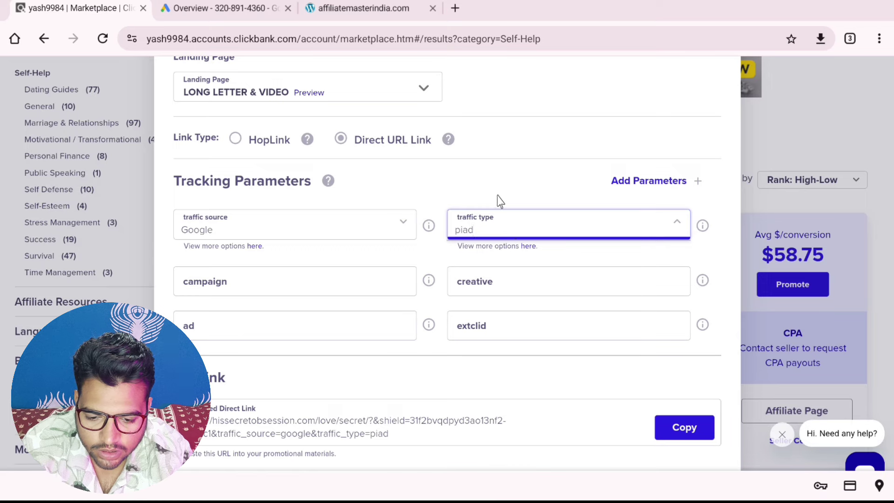
{"action": "key", "text": "BackSpace"}
{"action": "key", "text": "BackSpace"}
{"action": "key", "text": "BackSpace"}
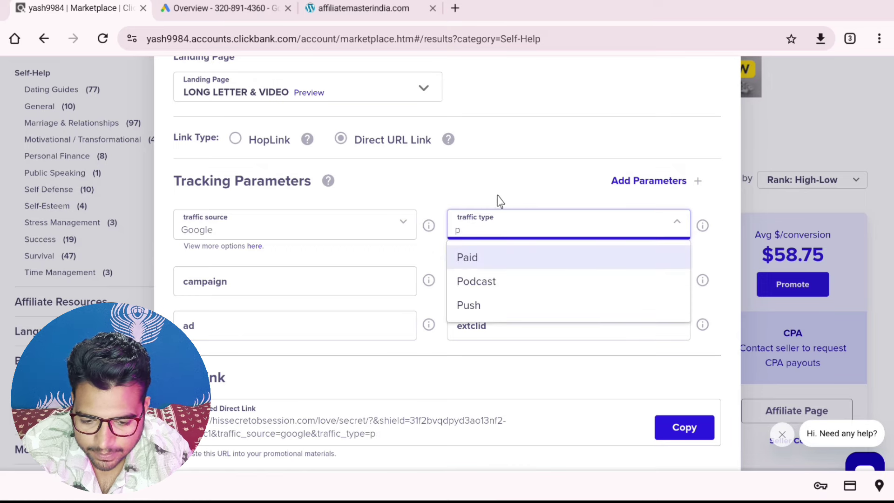
{"action": "left_click", "coordinate": [524, 266]}
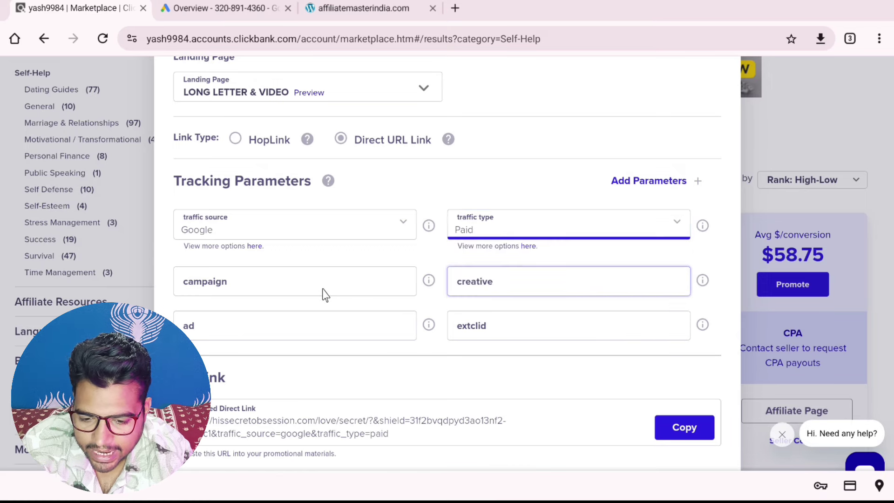
{"action": "left_click", "coordinate": [370, 354]}
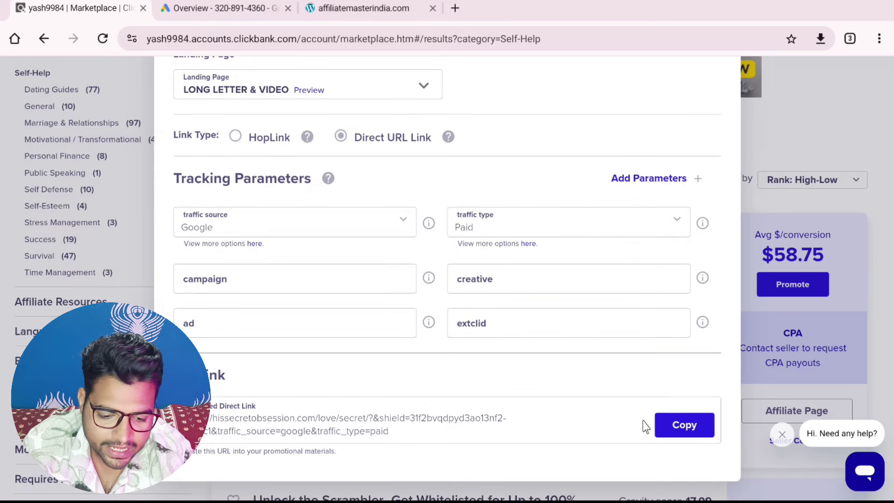
Copy the encrypted direct link generated for the offer with Google and Paid tracking.
{"action": "left_click", "coordinate": [702, 430]}
{"action": "scroll", "coordinate": [503, 411], "scroll_direction": "down", "scroll_amount": 1}
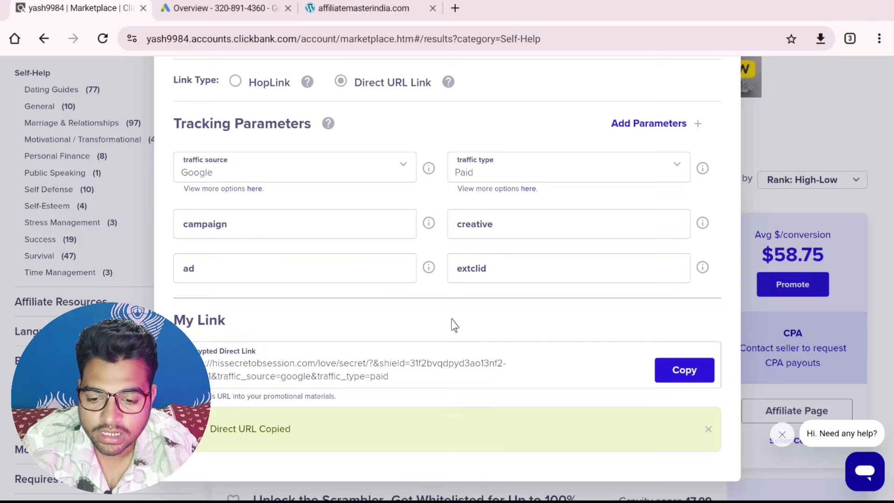
Open the bookmarked hissecretobsession-2023 Google Sites page in a new tab and review its headline, video image and call-to-action banner.
{"action": "left_click", "coordinate": [454, 8]}
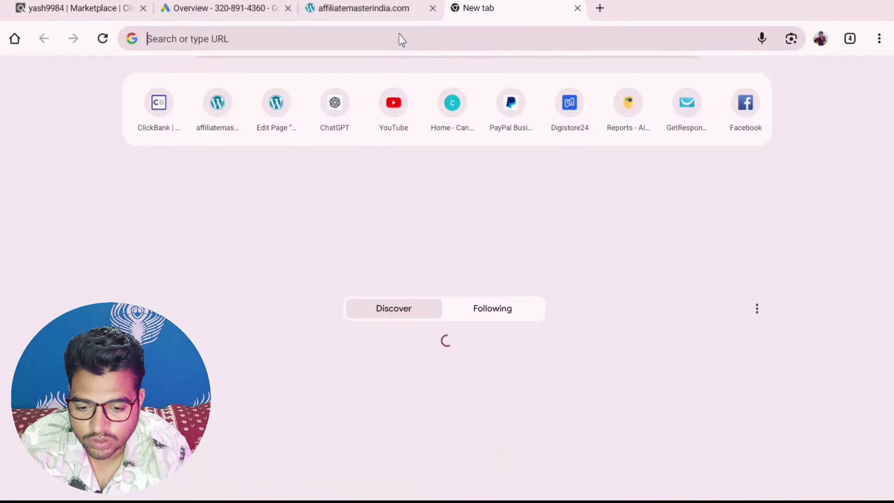
{"action": "type", "text": "his"}
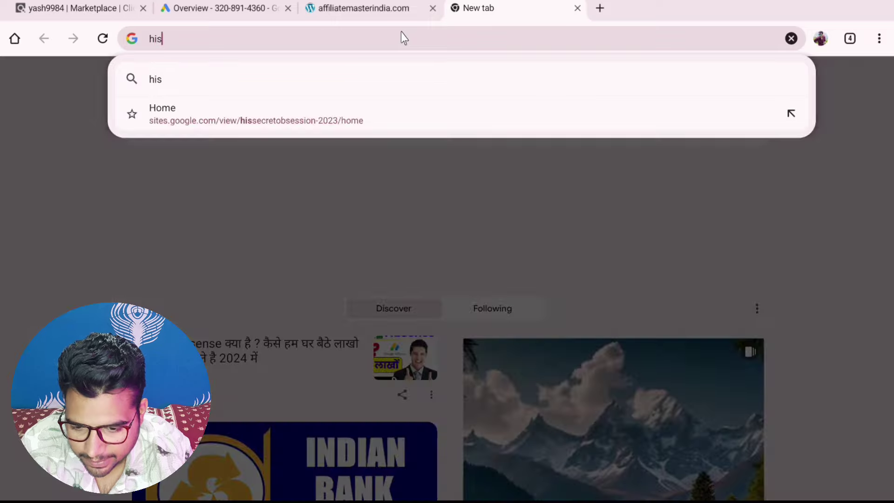
{"action": "left_click", "coordinate": [407, 112]}
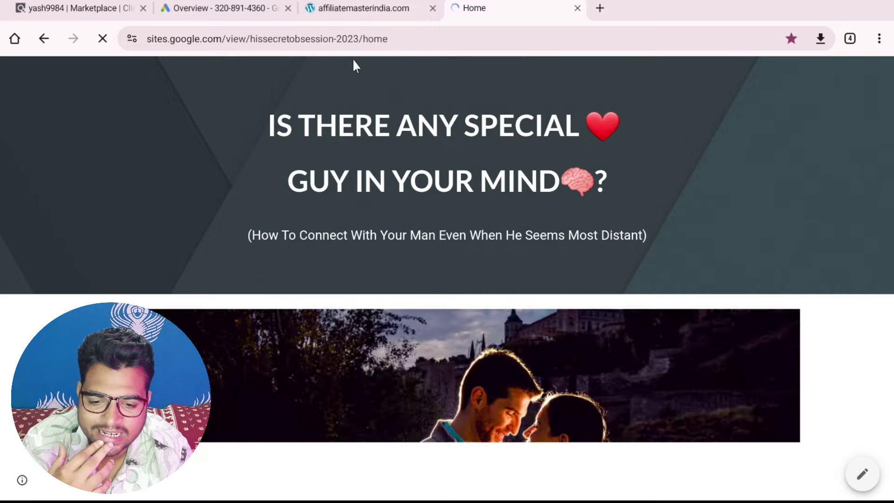
{"action": "scroll", "coordinate": [440, 130], "scroll_direction": "down", "scroll_amount": 7}
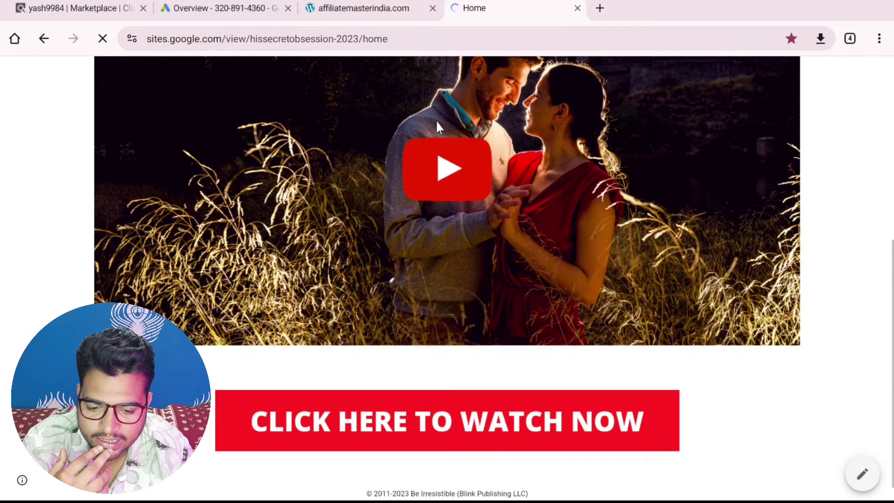
{"action": "scroll", "coordinate": [440, 125], "scroll_direction": "up", "scroll_amount": 7}
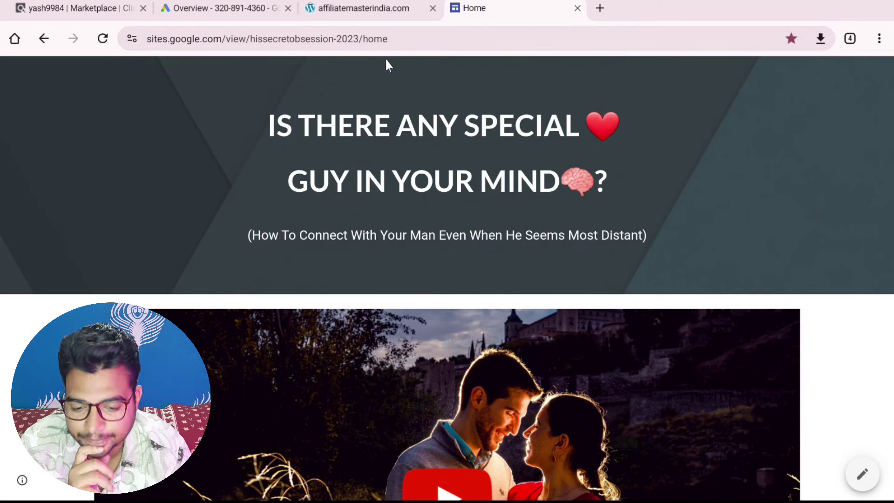
{"action": "scroll", "coordinate": [469, 135], "scroll_direction": "down", "scroll_amount": 7}
{"action": "scroll", "coordinate": [471, 135], "scroll_direction": "up", "scroll_amount": 7}
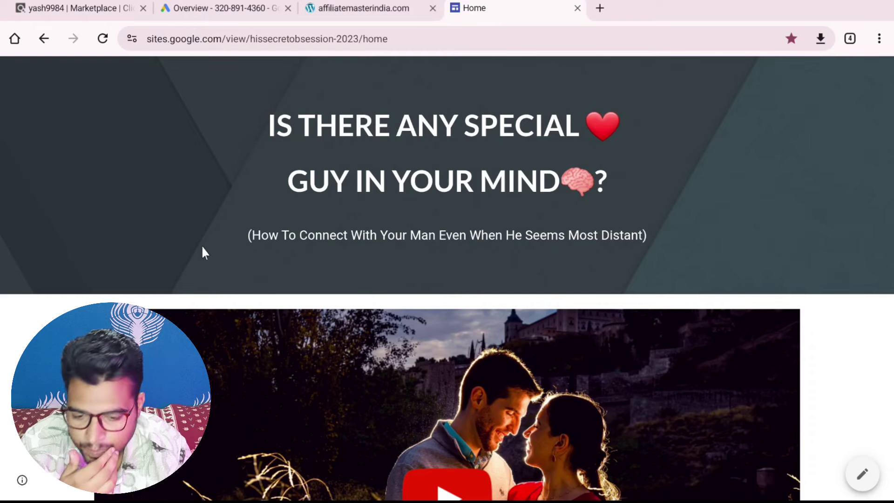
{"action": "scroll", "coordinate": [495, 282], "scroll_direction": "down", "scroll_amount": 6}
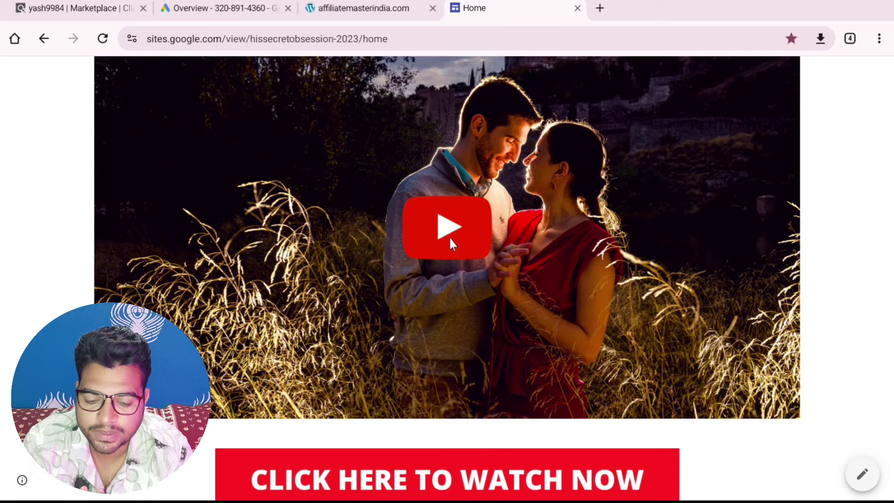
{"action": "scroll", "coordinate": [450, 235], "scroll_direction": "down", "scroll_amount": 2}
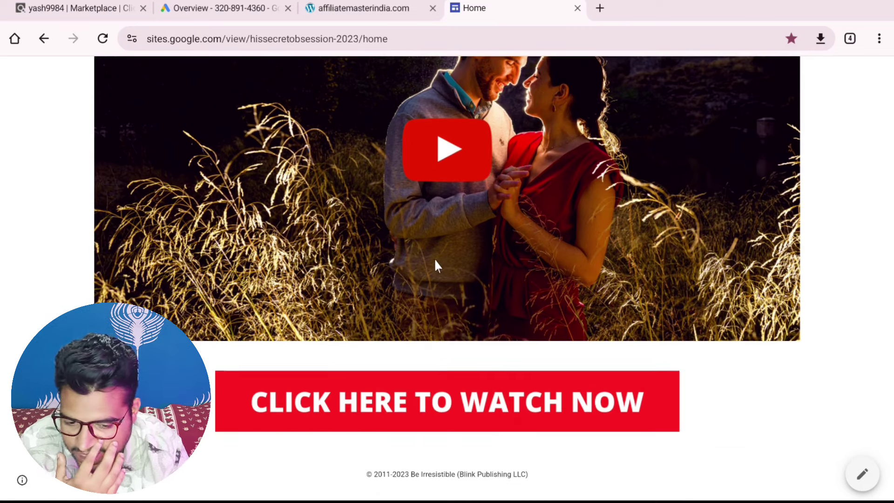
{"action": "scroll", "coordinate": [424, 386], "scroll_direction": "up", "scroll_amount": 8}
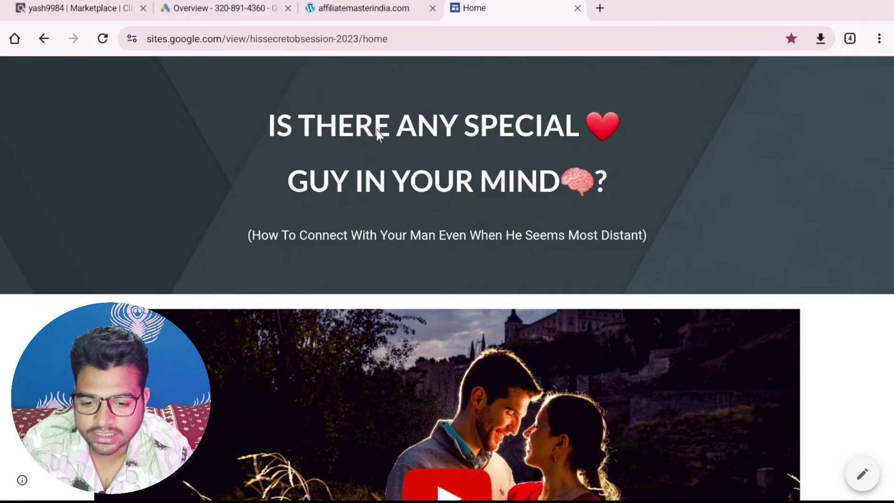
Switch to the affiliatemasterindia.com page and look through its Affiliate Master 6.0 + AI Training mentor and course sections.
{"action": "left_click", "coordinate": [365, 14]}
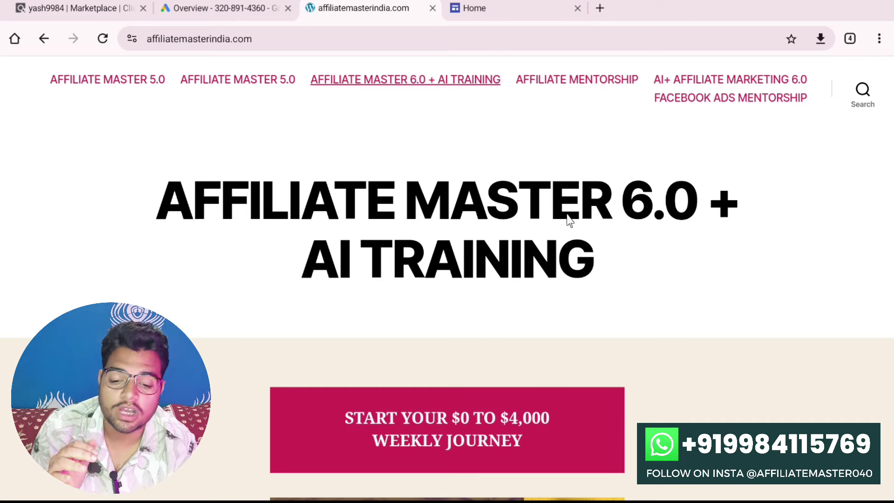
{"action": "scroll", "coordinate": [471, 250], "scroll_direction": "down", "scroll_amount": 10}
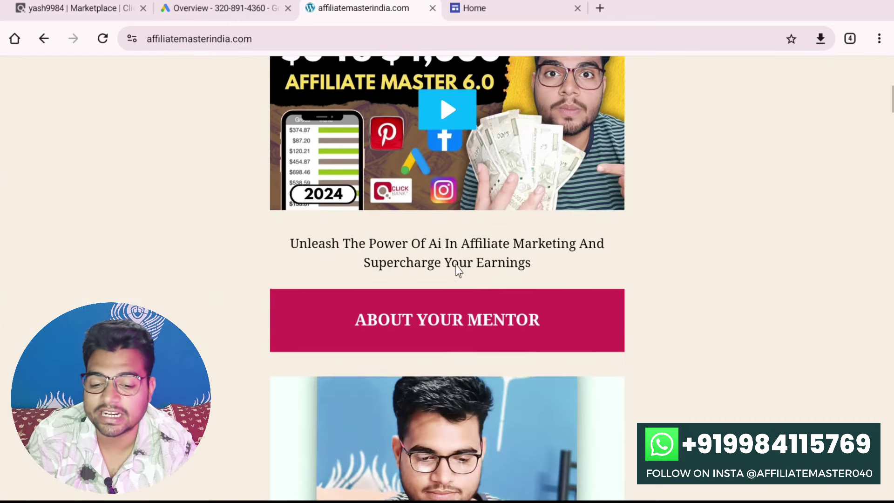
{"action": "scroll", "coordinate": [458, 268], "scroll_direction": "down", "scroll_amount": 1}
{"action": "scroll", "coordinate": [455, 273], "scroll_direction": "down", "scroll_amount": 6}
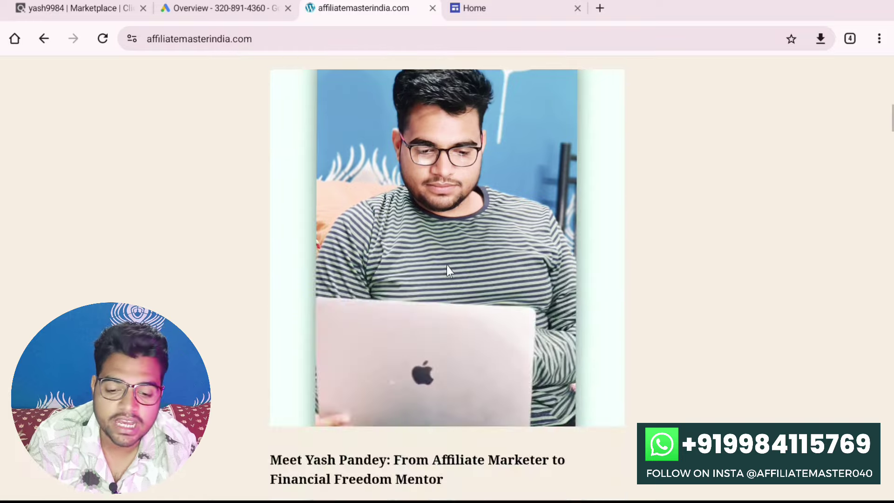
{"action": "scroll", "coordinate": [446, 266], "scroll_direction": "down", "scroll_amount": 9}
{"action": "scroll", "coordinate": [449, 267], "scroll_direction": "down", "scroll_amount": 9}
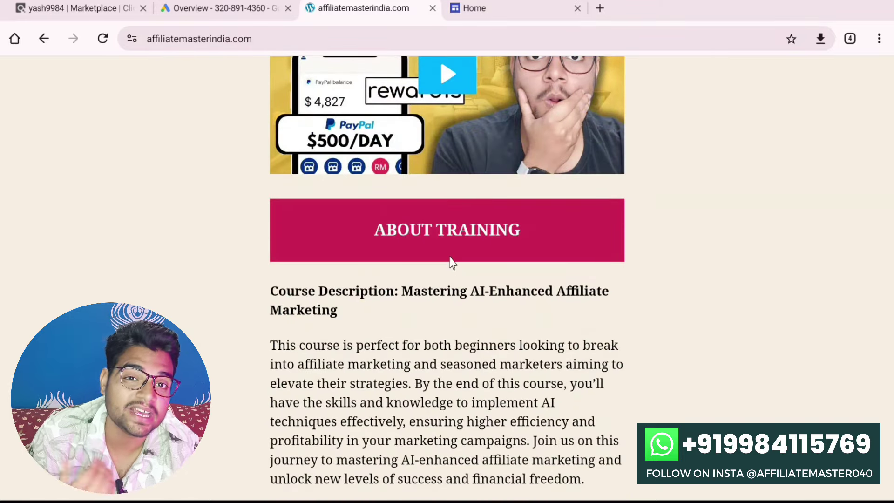
{"action": "scroll", "coordinate": [457, 258], "scroll_direction": "up", "scroll_amount": 20}
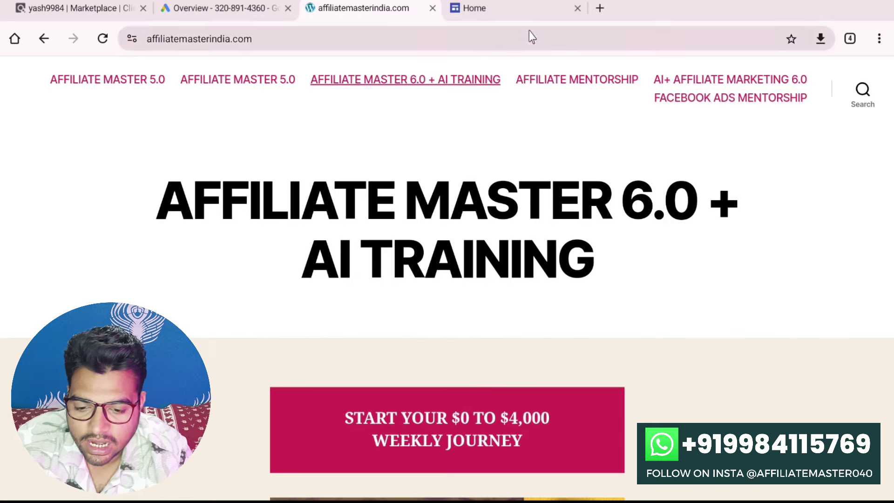
Compare the ClickBank direct link with the Google Sites bridge page, examining the page's heading, couple image and watch banner again.
{"action": "left_click", "coordinate": [533, 13]}
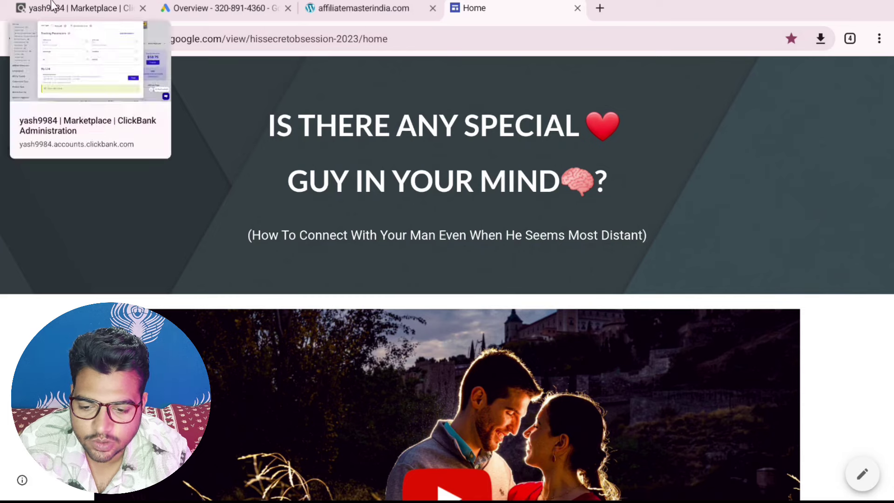
{"action": "scroll", "coordinate": [245, 118], "scroll_direction": "down", "scroll_amount": 1}
{"action": "left_click", "coordinate": [77, 14]}
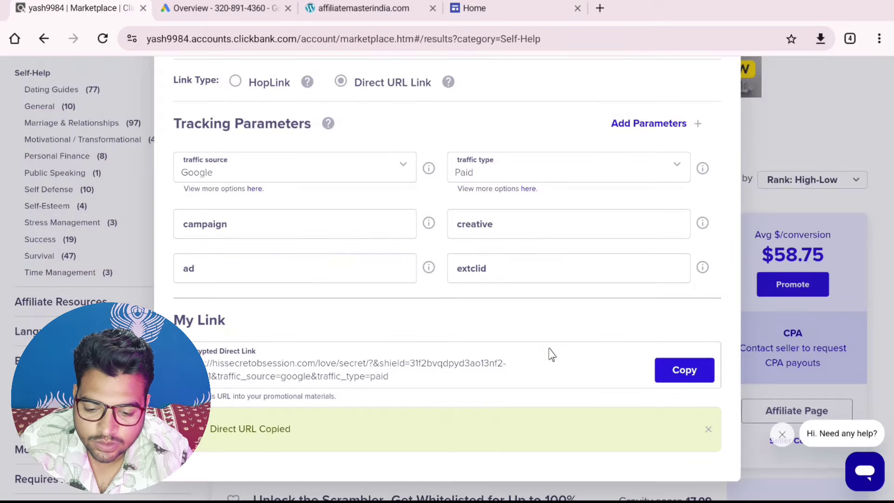
{"action": "left_click", "coordinate": [490, 18]}
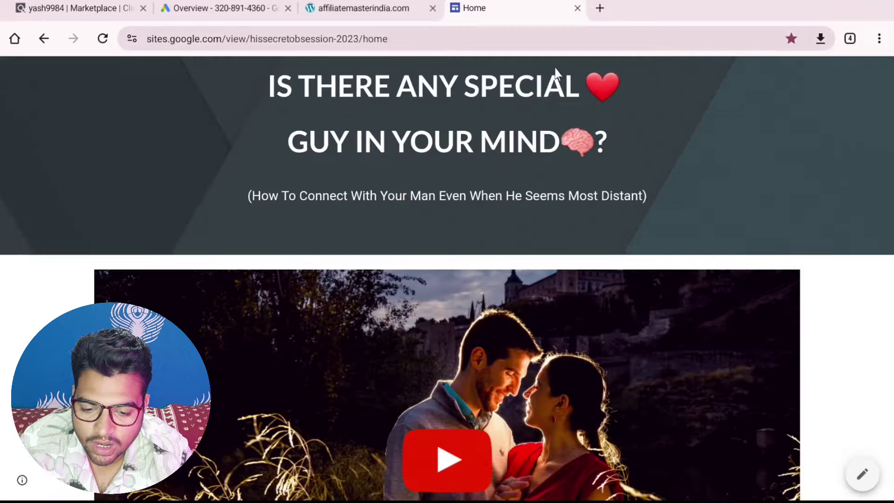
{"action": "scroll", "coordinate": [544, 108], "scroll_direction": "down", "scroll_amount": 4}
{"action": "scroll", "coordinate": [456, 275], "scroll_direction": "down", "scroll_amount": 2}
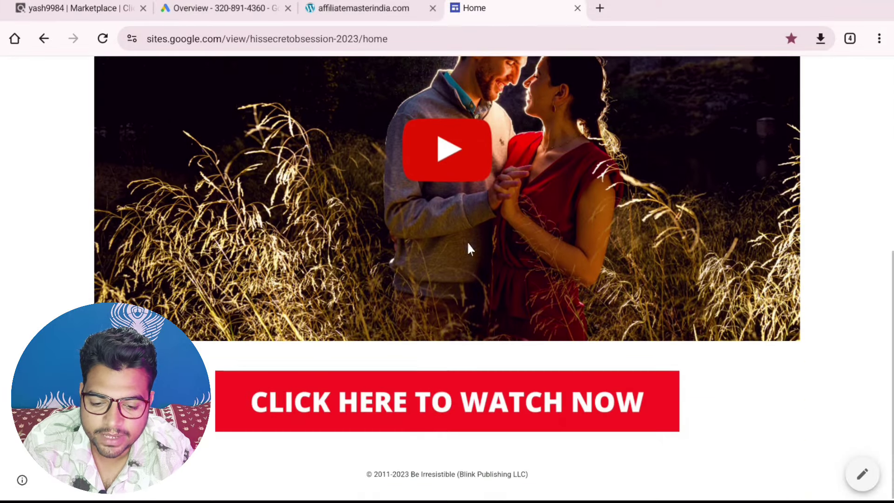
{"action": "scroll", "coordinate": [486, 346], "scroll_direction": "up", "scroll_amount": 8}
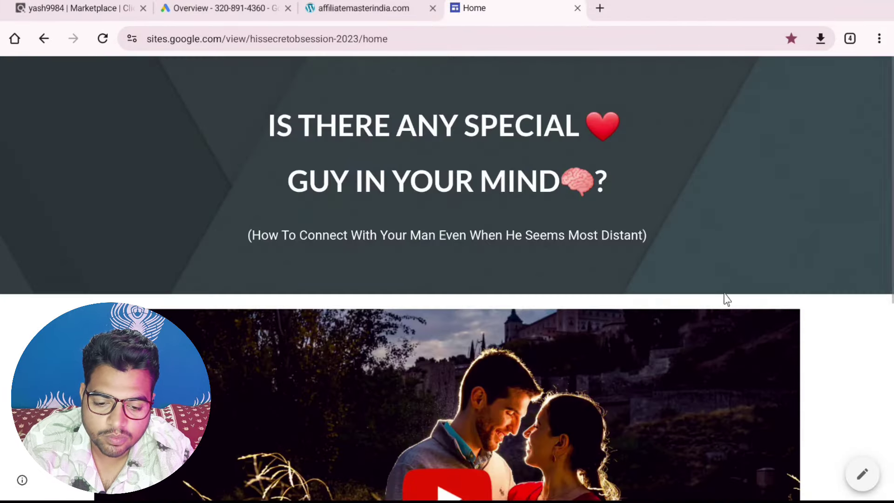
{"action": "scroll", "coordinate": [481, 246], "scroll_direction": "down", "scroll_amount": 1}
{"action": "scroll", "coordinate": [498, 191], "scroll_direction": "down", "scroll_amount": 2}
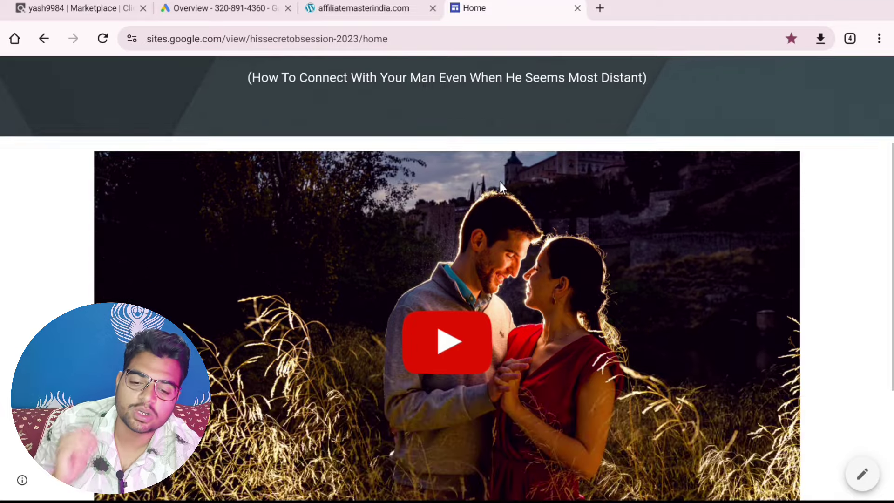
{"action": "scroll", "coordinate": [498, 177], "scroll_direction": "down", "scroll_amount": 2}
{"action": "scroll", "coordinate": [246, 140], "scroll_direction": "up", "scroll_amount": 5}
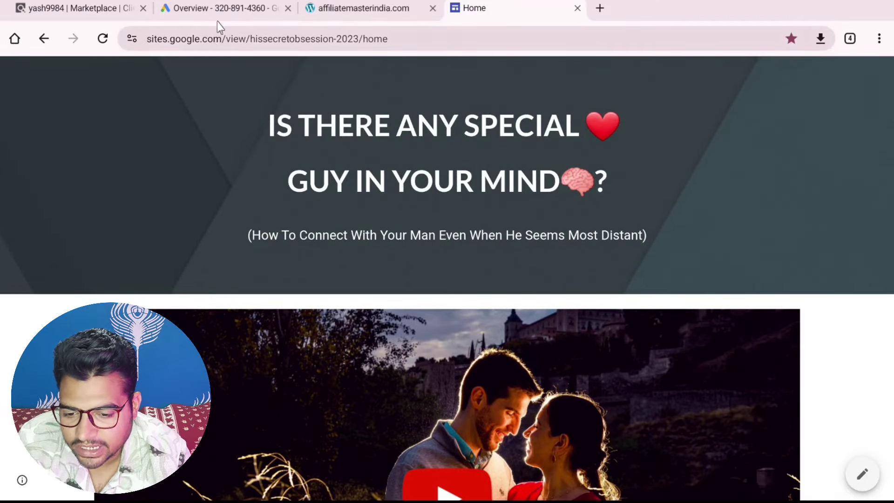
Switch to Google Ads and start a new campaign with the Website traffic objective.
{"action": "left_click", "coordinate": [219, 8]}
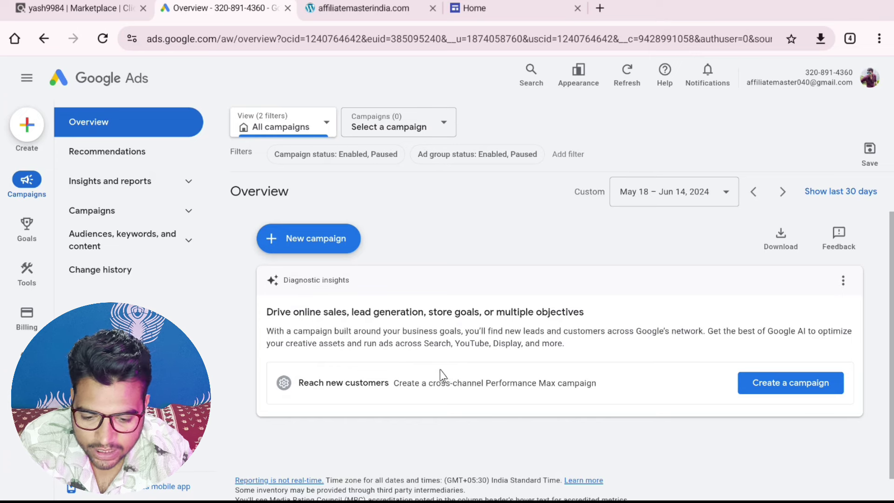
{"action": "left_click", "coordinate": [843, 280]}
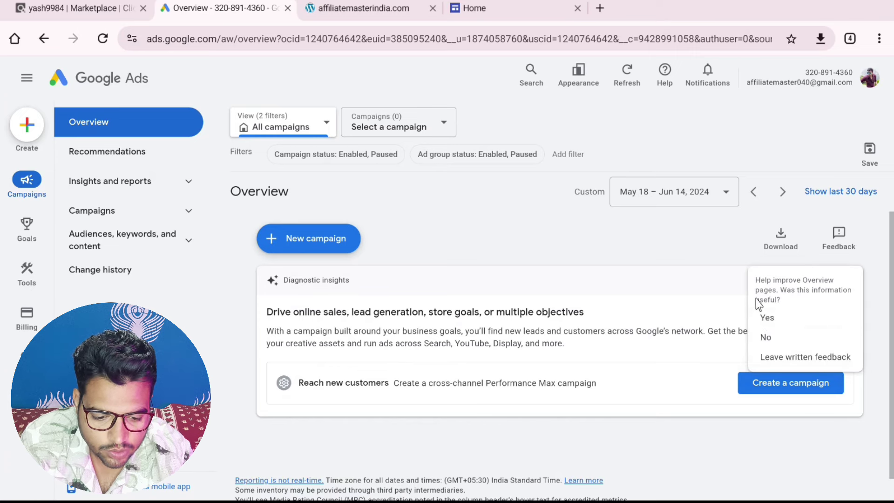
{"action": "left_click", "coordinate": [656, 241]}
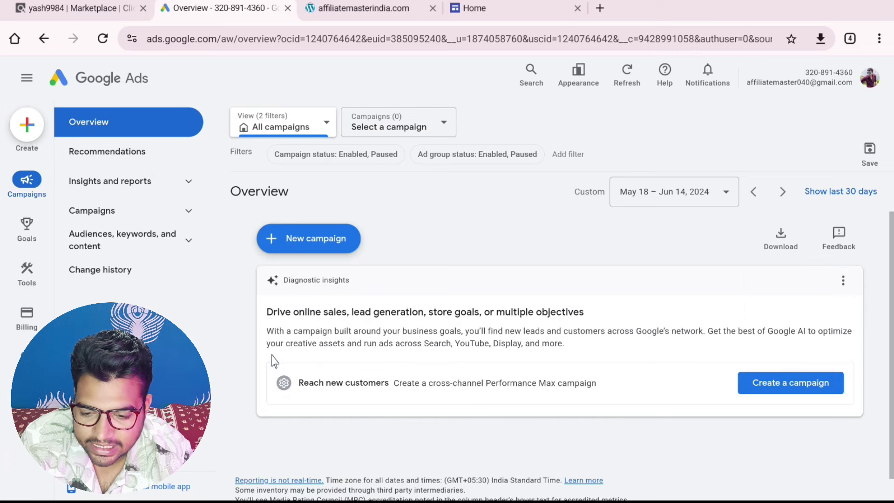
{"action": "left_click", "coordinate": [315, 239]}
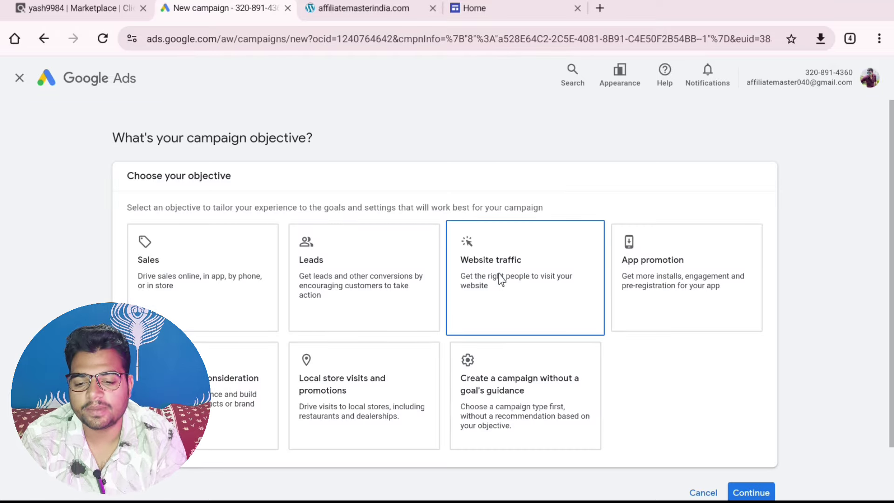
{"action": "left_click", "coordinate": [500, 279]}
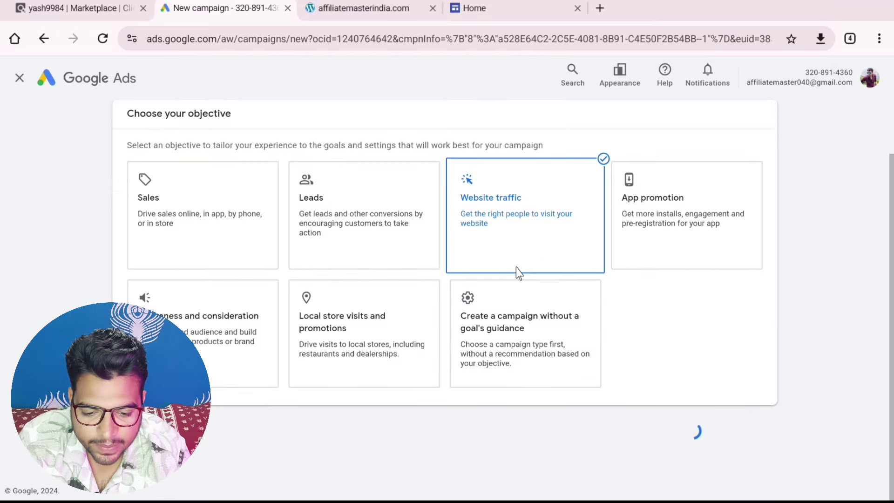
{"action": "scroll", "coordinate": [516, 268], "scroll_direction": "down", "scroll_amount": 5}
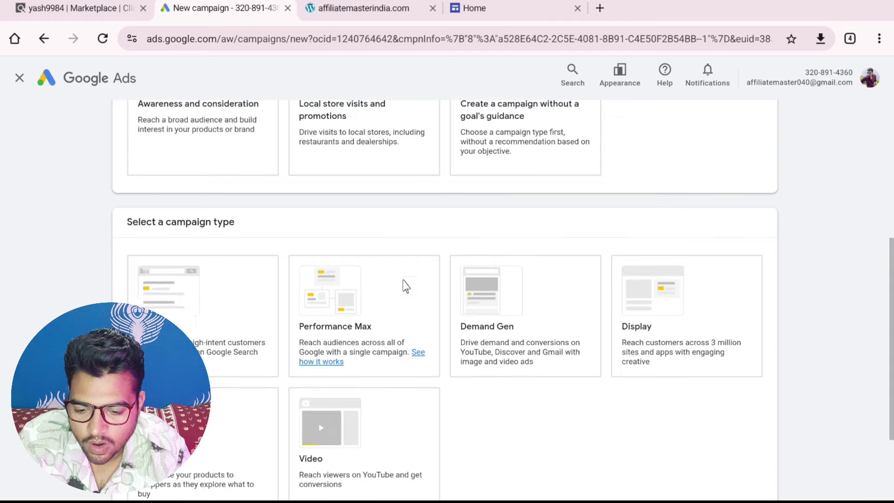
Choose Search as the campaign type for the Website traffic campaign.
{"action": "left_click", "coordinate": [210, 256]}
{"action": "scroll", "coordinate": [252, 295], "scroll_direction": "down", "scroll_amount": 3}
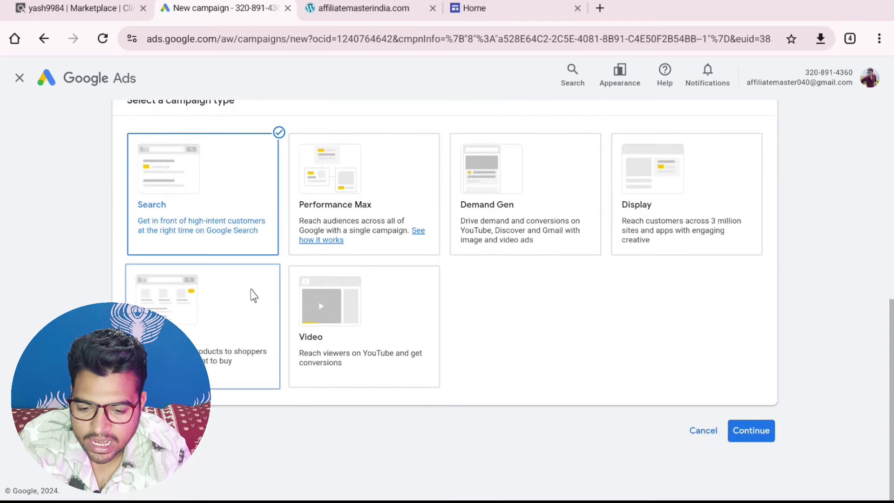
{"action": "scroll", "coordinate": [329, 273], "scroll_direction": "up", "scroll_amount": 8}
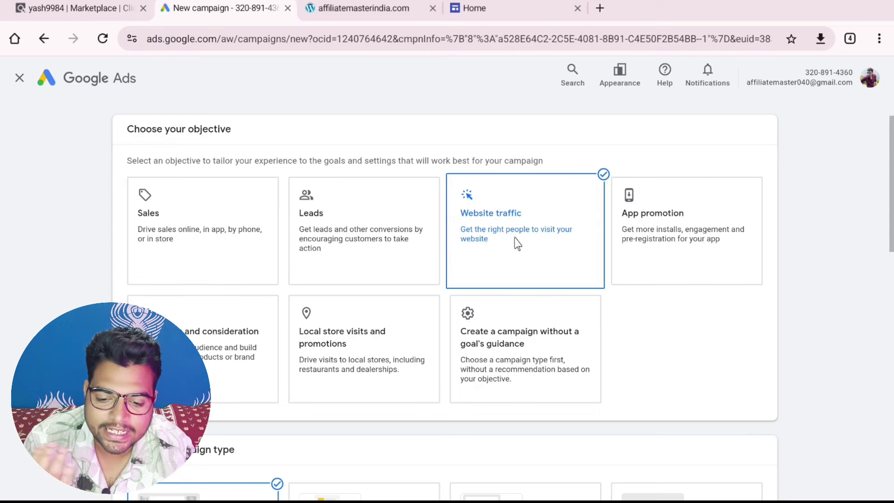
{"action": "scroll", "coordinate": [512, 258], "scroll_direction": "down", "scroll_amount": 9}
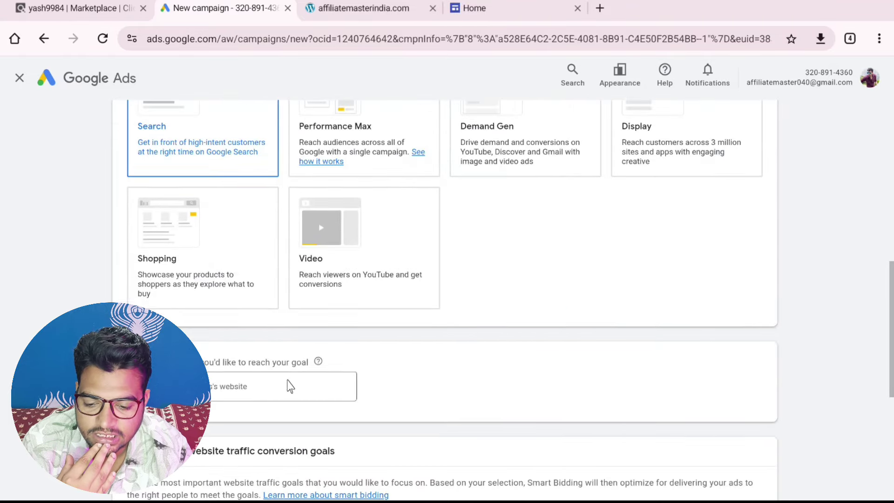
{"action": "scroll", "coordinate": [225, 326], "scroll_direction": "down", "scroll_amount": 1}
{"action": "scroll", "coordinate": [256, 309], "scroll_direction": "up", "scroll_amount": 2}
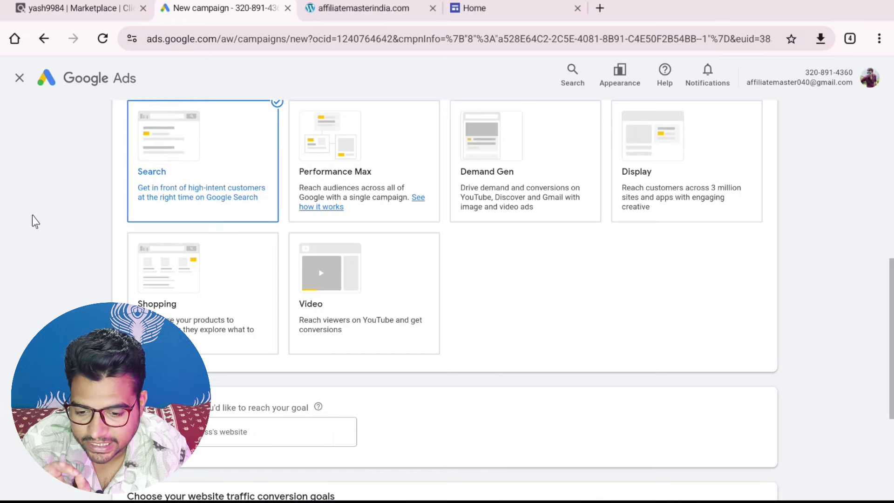
Set the campaign's business website to the encrypted direct link copied from ClickBank.
{"action": "left_click", "coordinate": [103, 8]}
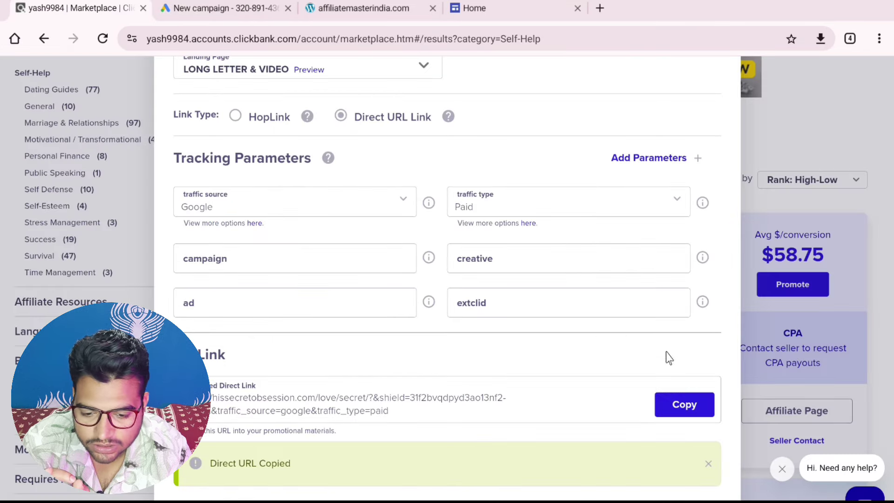
{"action": "left_click", "coordinate": [227, 7]}
{"action": "left_click", "coordinate": [270, 432]}
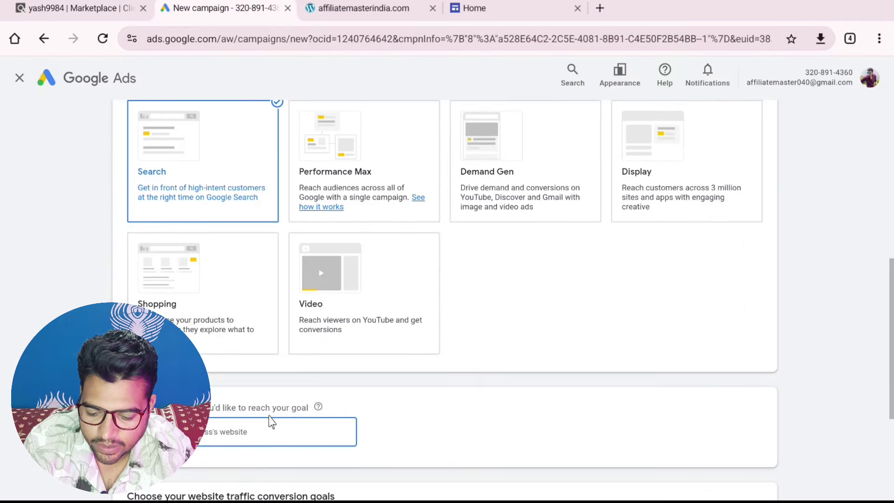
{"action": "key", "text": "ctrl+v"}
{"action": "scroll", "coordinate": [288, 383], "scroll_direction": "down", "scroll_amount": 7}
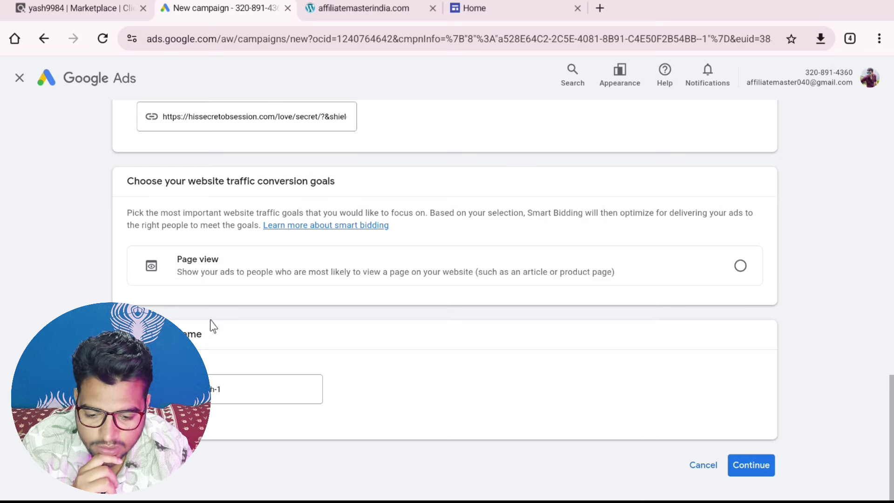
Name the campaign HSO and select Page view as the website traffic conversion goal.
{"action": "left_click", "coordinate": [235, 394]}
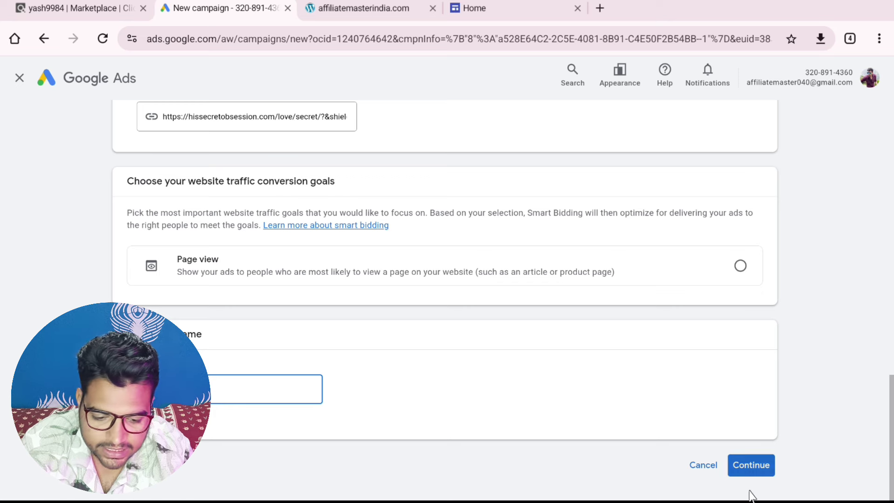
{"action": "left_click", "coordinate": [763, 466]}
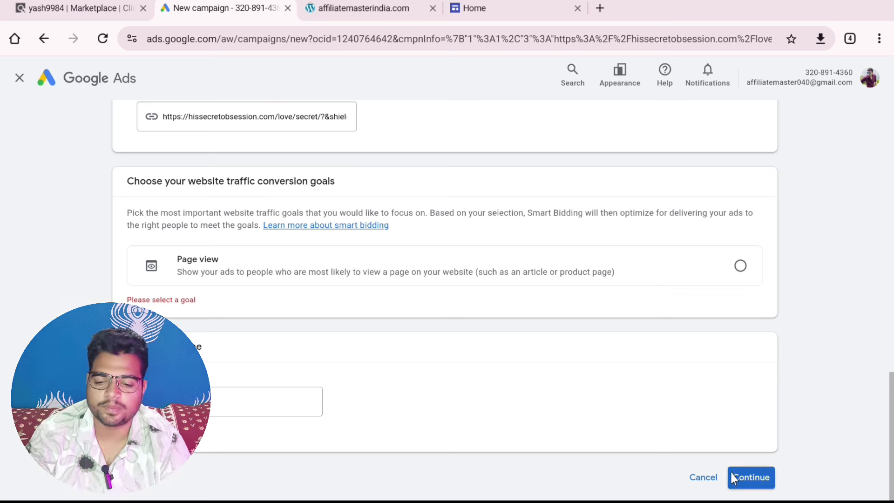
{"action": "left_click", "coordinate": [406, 278]}
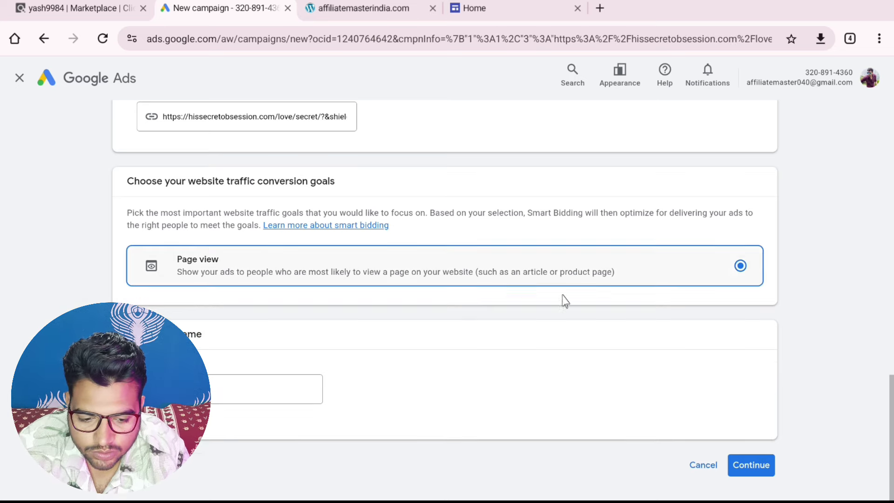
Agree to the enhanced conversions terms and continue to the campaign's bidding settings.
{"action": "scroll", "coordinate": [579, 308], "scroll_direction": "down", "scroll_amount": 2}
{"action": "scroll", "coordinate": [444, 352], "scroll_direction": "down", "scroll_amount": 2}
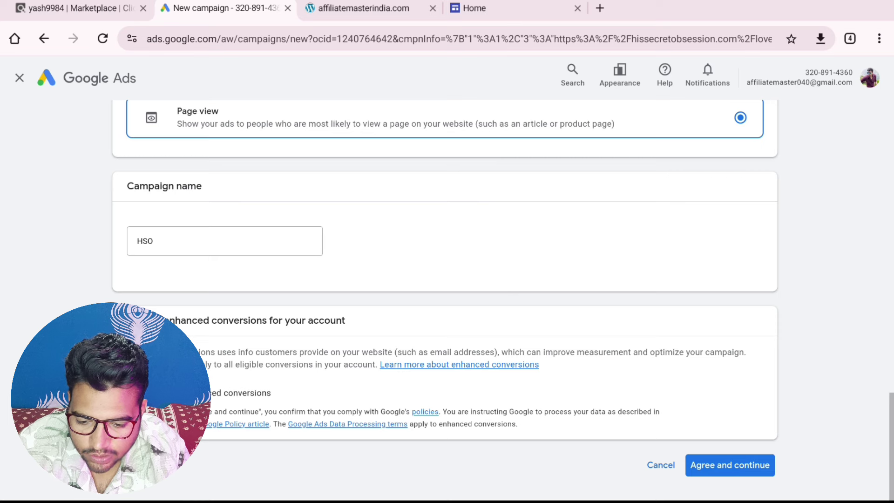
{"action": "left_click", "coordinate": [730, 465]}
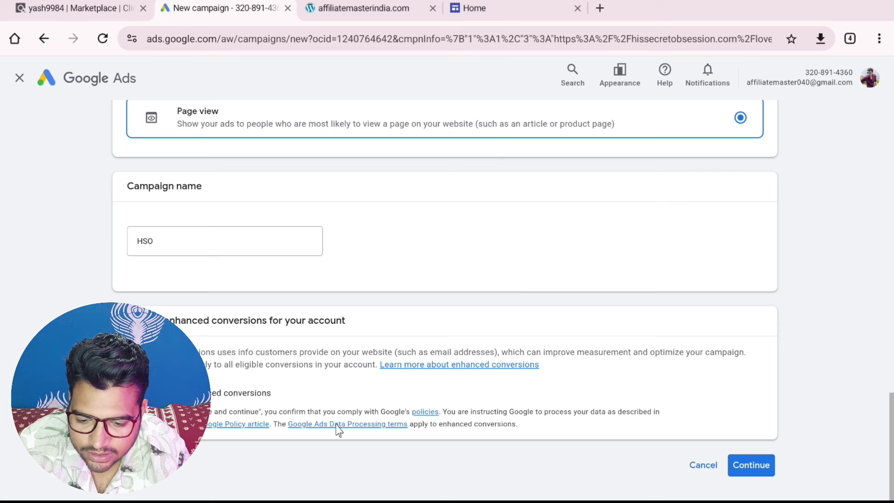
{"action": "left_click", "coordinate": [745, 463]}
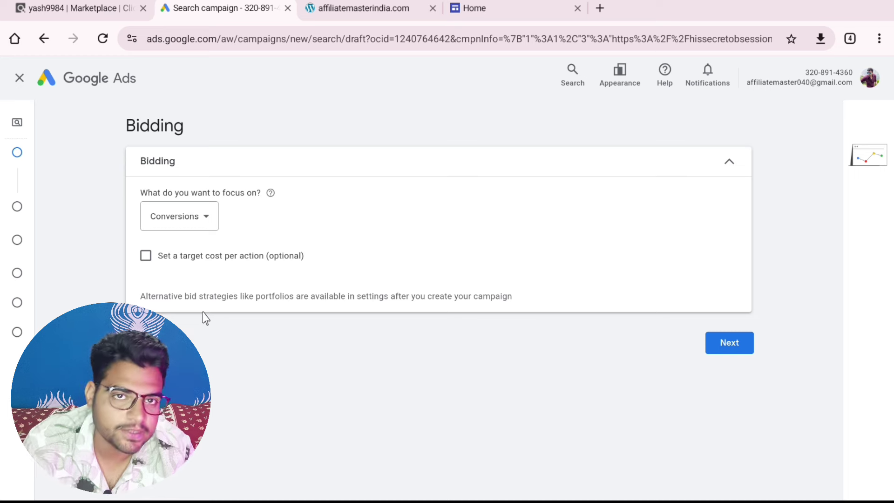
Keep Conversions as the bidding focus and exclude the Google Display Network in the campaign settings.
{"action": "left_click", "coordinate": [204, 220]}
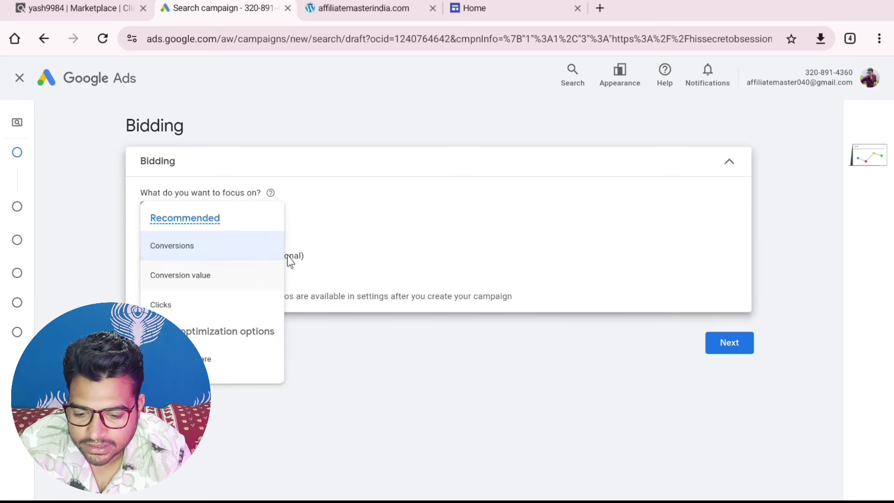
{"action": "left_click", "coordinate": [426, 256]}
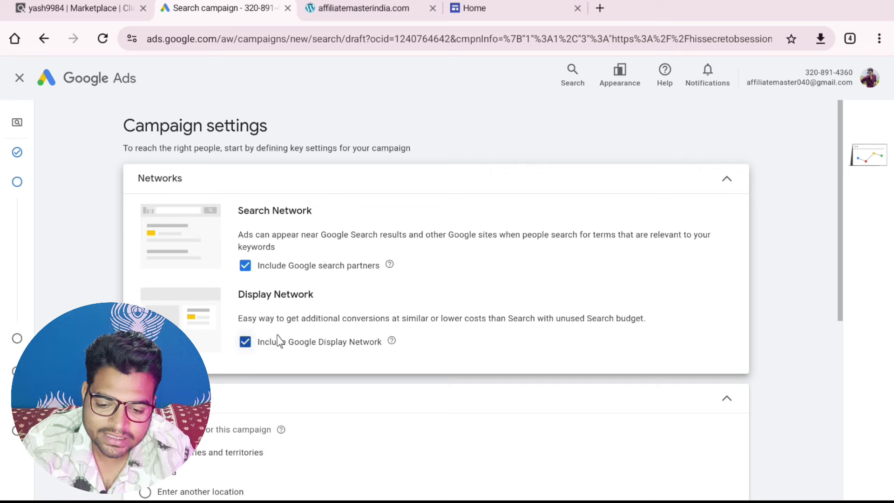
{"action": "left_click", "coordinate": [245, 343]}
{"action": "left_click", "coordinate": [245, 342]}
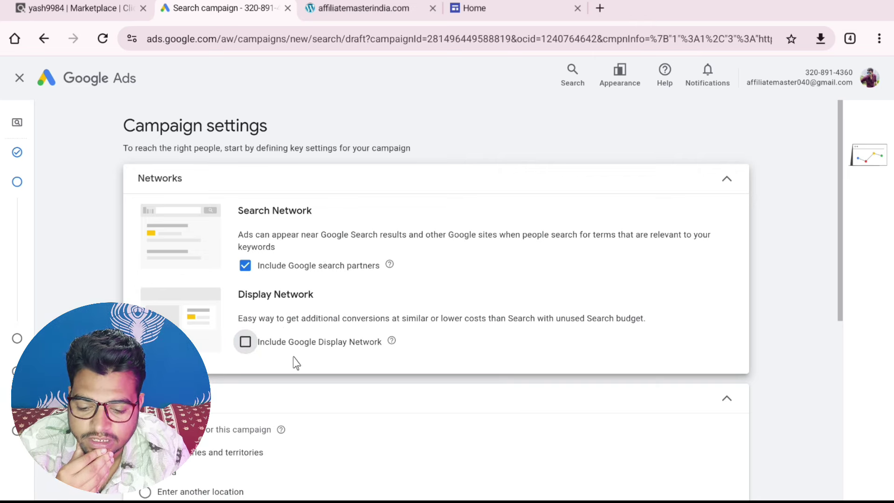
Choose custom locations for the campaign and exclude the United States.
{"action": "scroll", "coordinate": [295, 354], "scroll_direction": "down", "scroll_amount": 4}
{"action": "scroll", "coordinate": [221, 363], "scroll_direction": "down", "scroll_amount": 1}
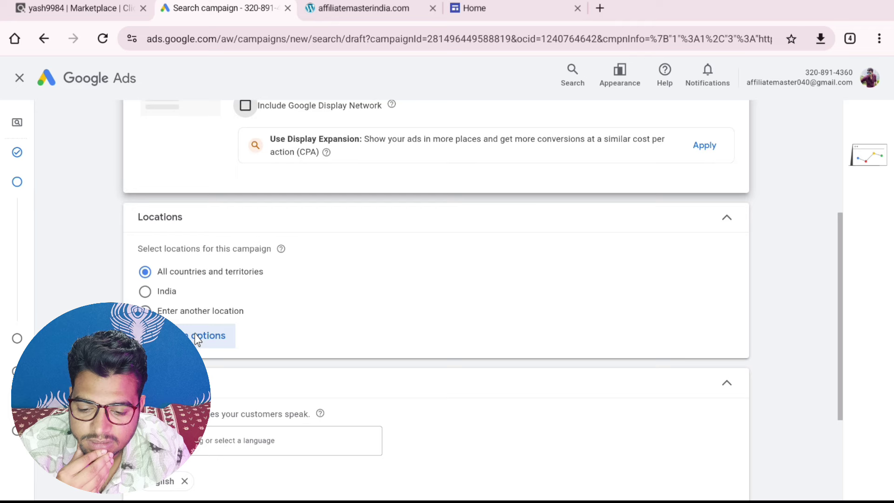
{"action": "left_click", "coordinate": [200, 311]}
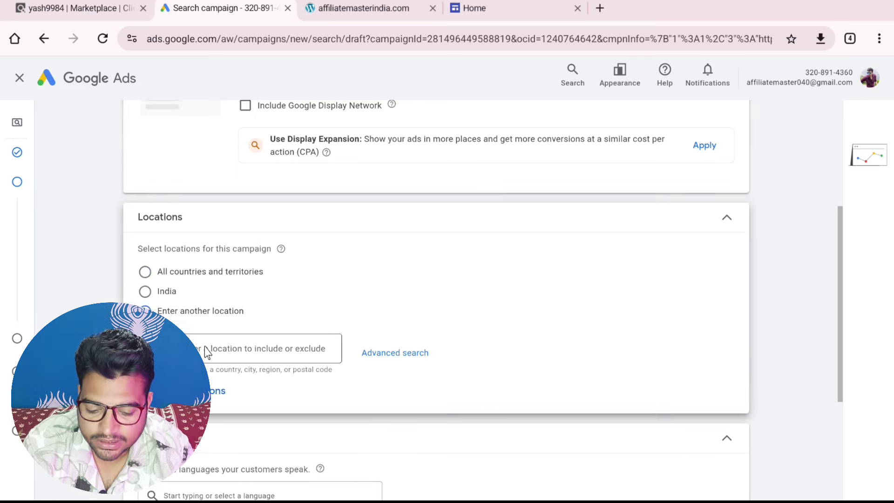
{"action": "type", "text": "united"}
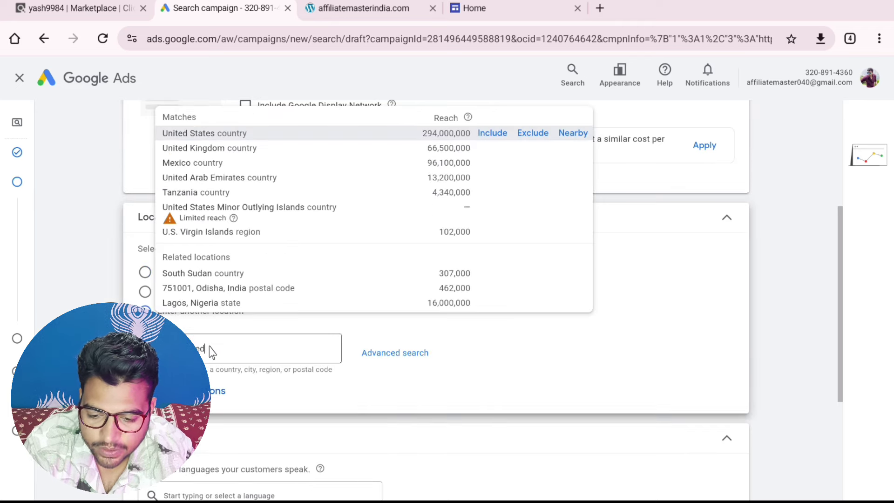
{"action": "left_click", "coordinate": [526, 134]}
Add Canada to the campaign's excluded locations.
{"action": "scroll", "coordinate": [235, 430], "scroll_direction": "down", "scroll_amount": 2}
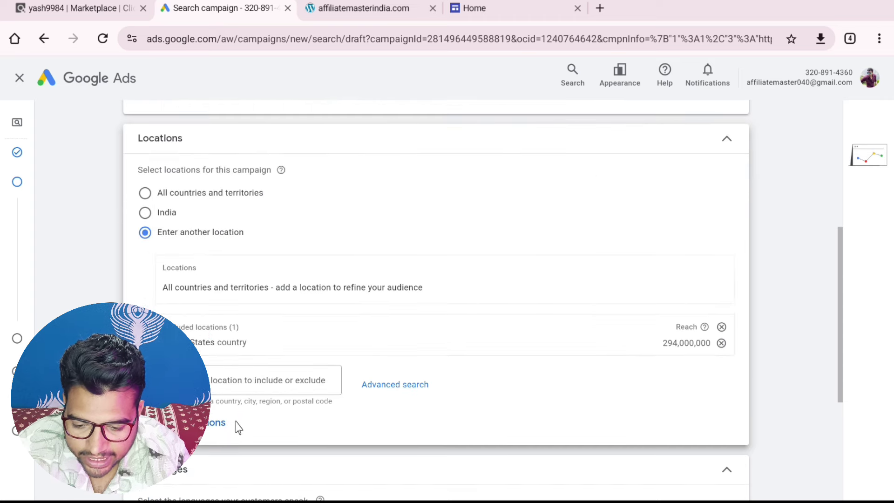
{"action": "left_click", "coordinate": [255, 381]}
{"action": "type", "text": "cana"}
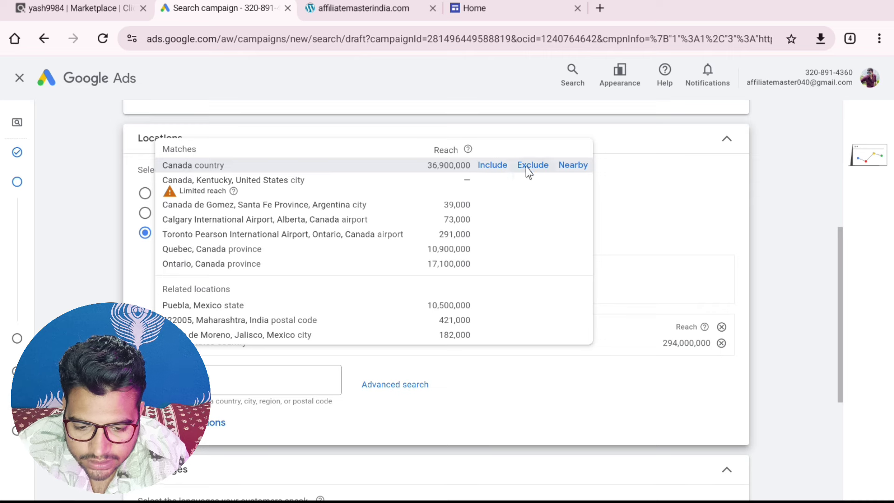
{"action": "left_click", "coordinate": [531, 166]}
{"action": "scroll", "coordinate": [565, 316], "scroll_direction": "down", "scroll_amount": 1}
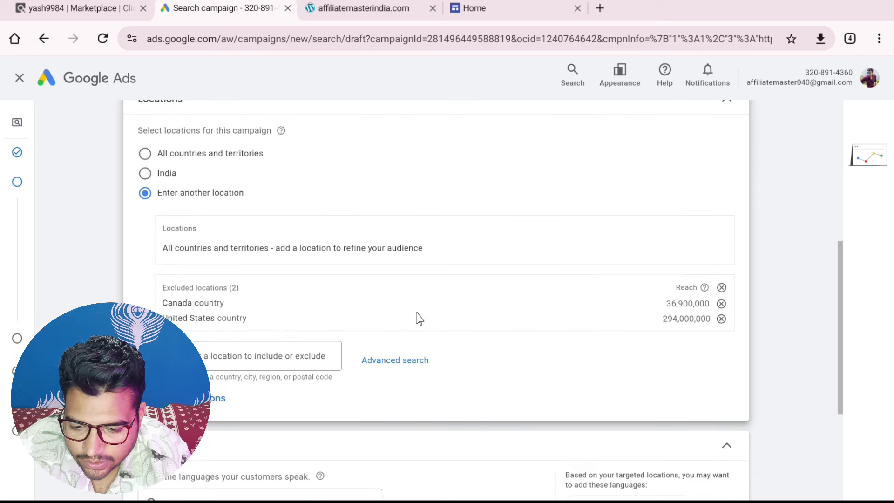
Review the languages, audience segments, broad match and additional settings, and continue to keyword and asset generation.
{"action": "scroll", "coordinate": [417, 311], "scroll_direction": "down", "scroll_amount": 3}
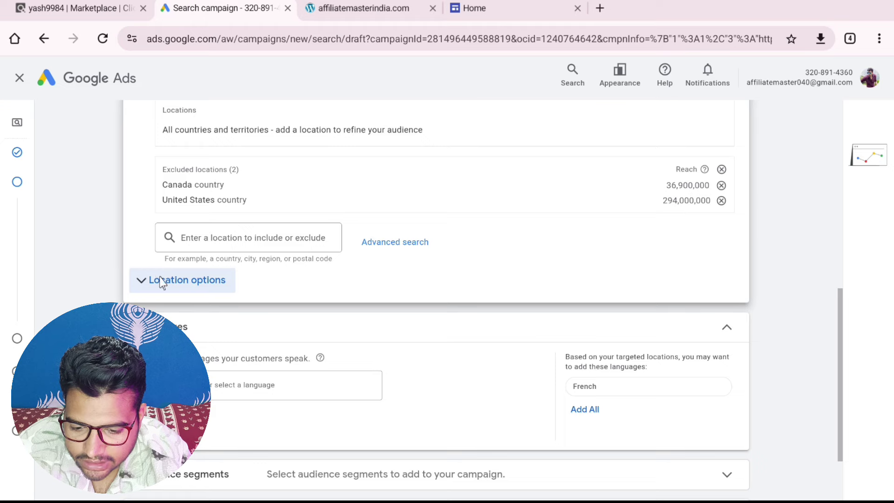
{"action": "scroll", "coordinate": [160, 279], "scroll_direction": "down", "scroll_amount": 3}
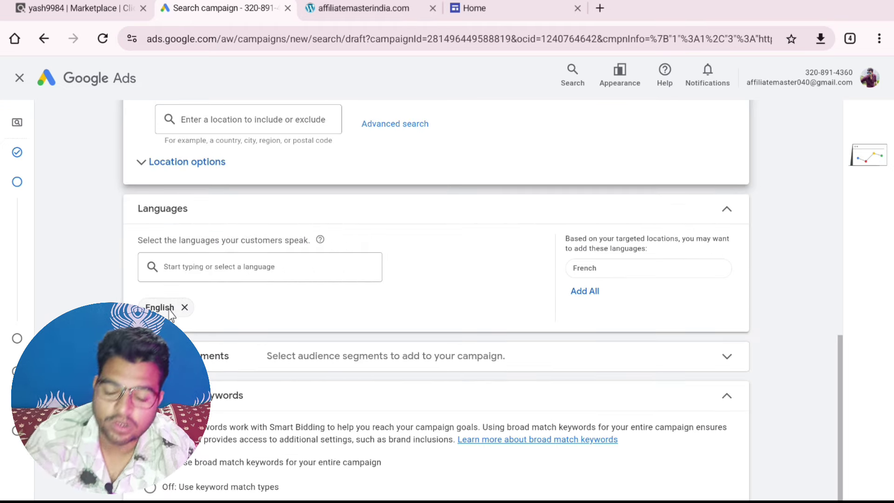
{"action": "scroll", "coordinate": [270, 227], "scroll_direction": "down", "scroll_amount": 2}
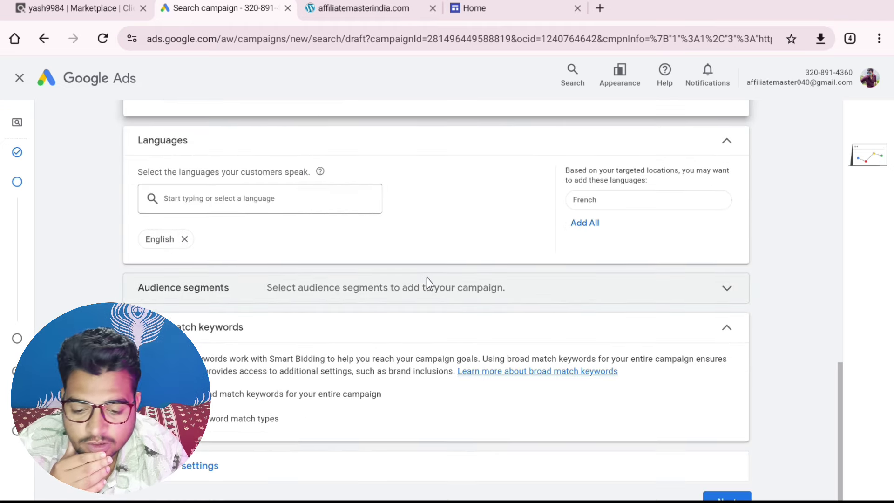
{"action": "left_click", "coordinate": [424, 293]}
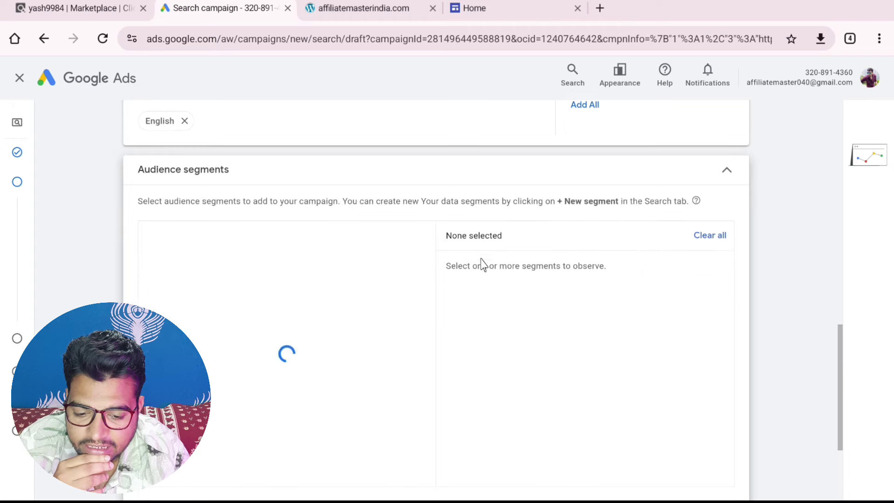
{"action": "left_click", "coordinate": [728, 173]}
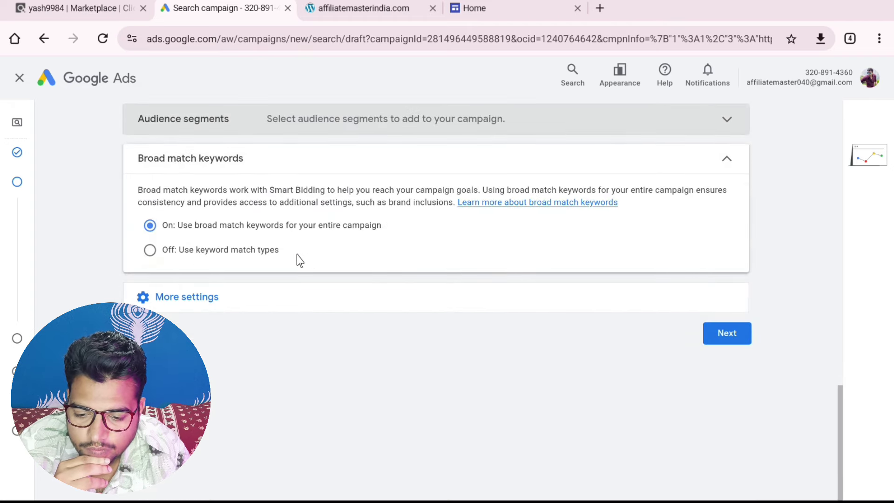
{"action": "left_click", "coordinate": [247, 296]}
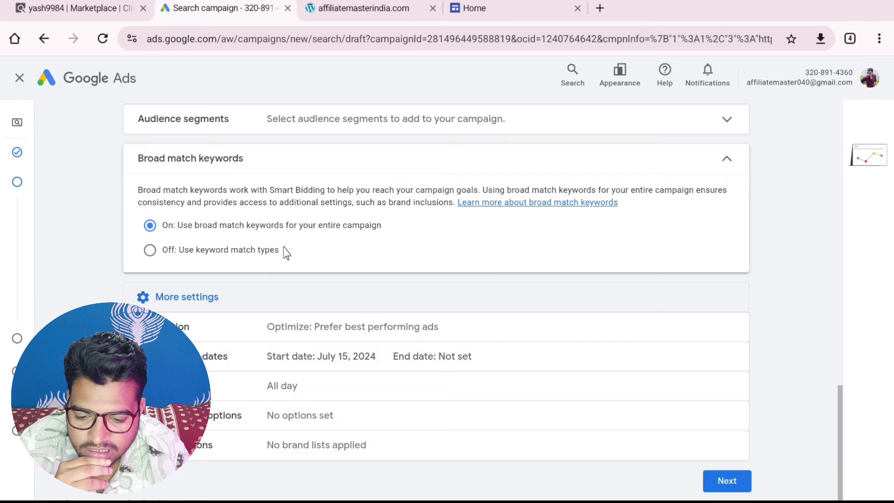
{"action": "left_click", "coordinate": [720, 480]}
{"action": "scroll", "coordinate": [575, 367], "scroll_direction": "down", "scroll_amount": 1}
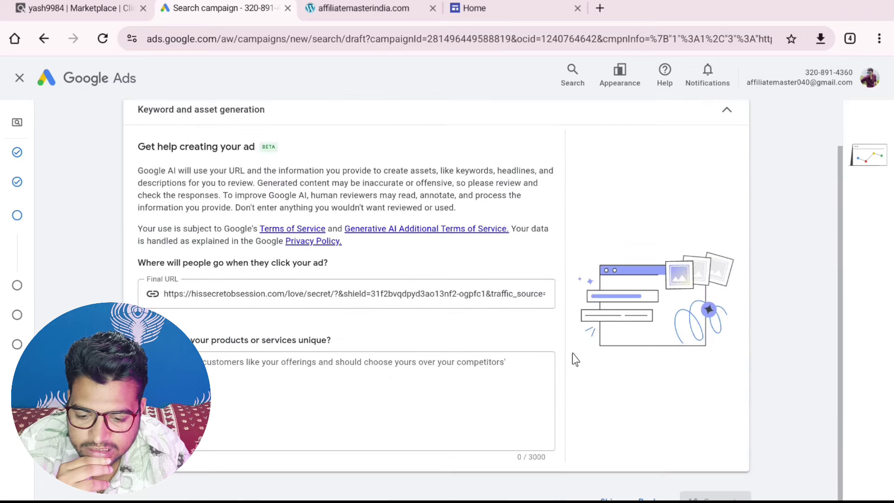
{"action": "left_click", "coordinate": [421, 382]}
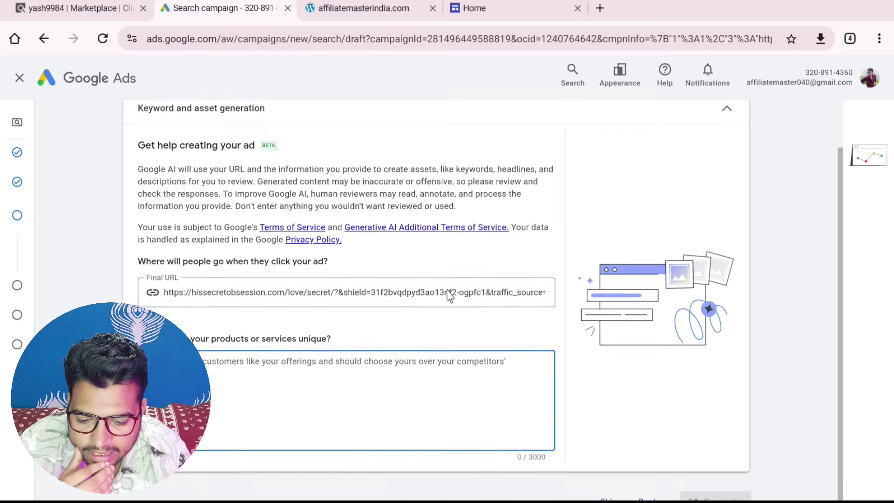
{"action": "scroll", "coordinate": [410, 285], "scroll_direction": "up", "scroll_amount": 1}
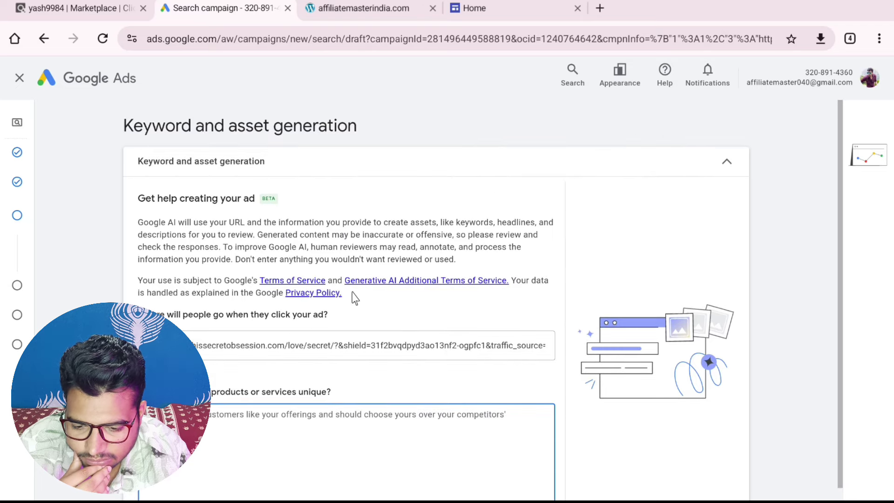
{"action": "left_click", "coordinate": [200, 169]}
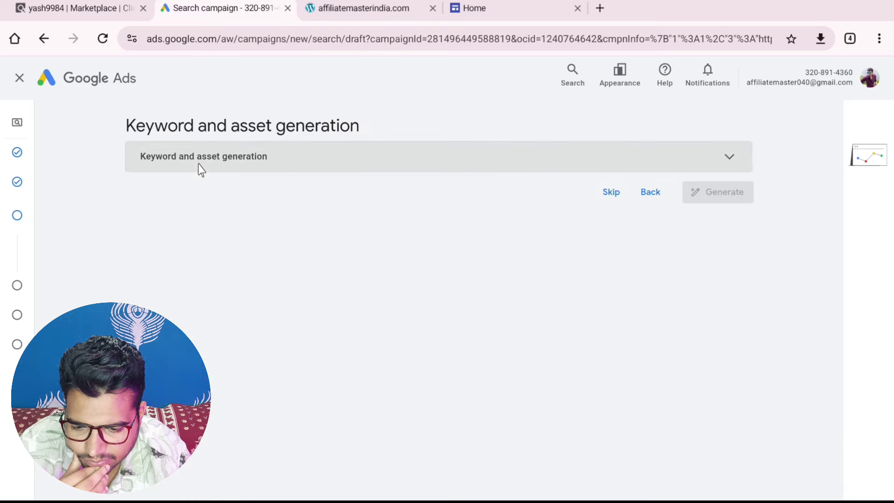
{"action": "left_click", "coordinate": [200, 169]}
{"action": "left_click", "coordinate": [199, 169]}
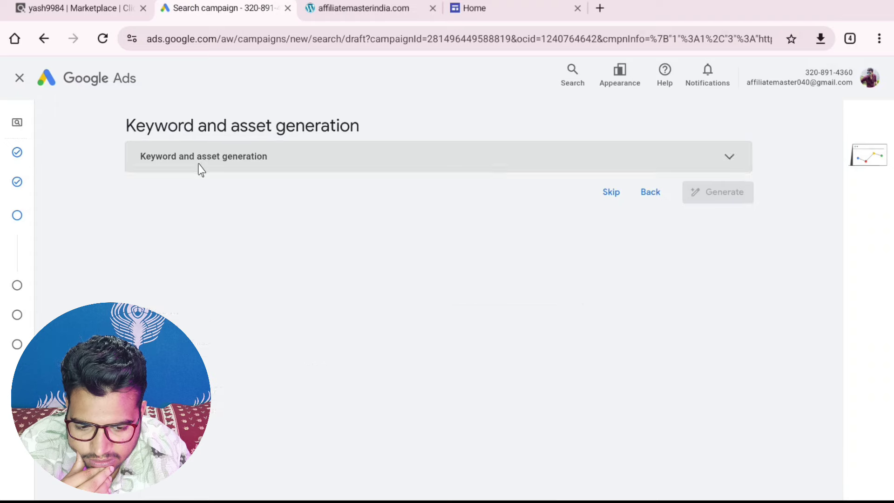
{"action": "left_click", "coordinate": [200, 169]}
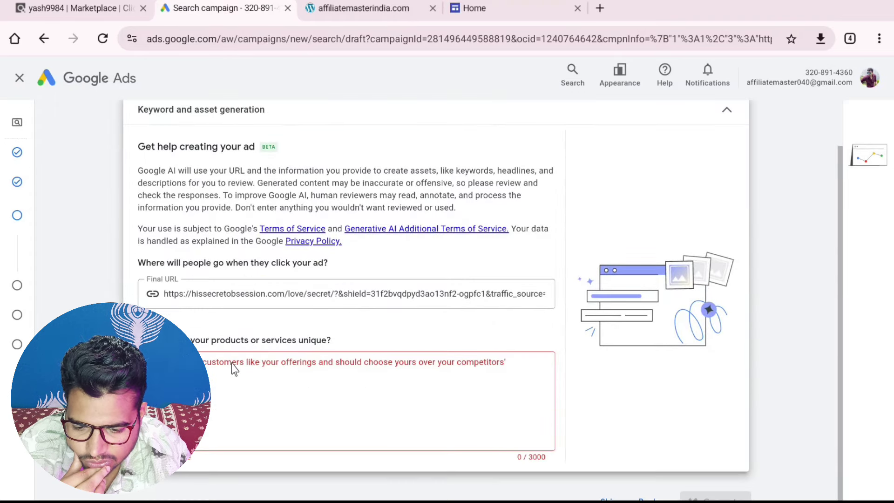
Describe what makes the product unique as being for females and generate the keywords and ad assets.
{"action": "left_click", "coordinate": [236, 369]}
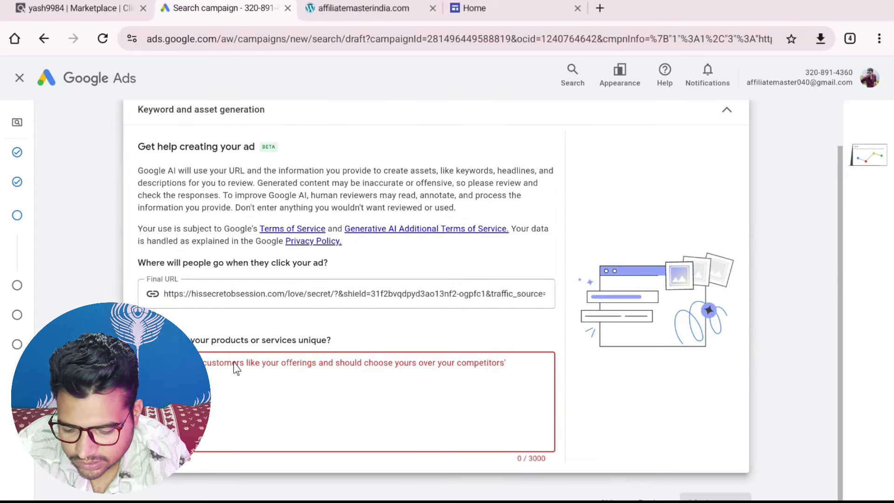
{"action": "type", "text": "Th"}
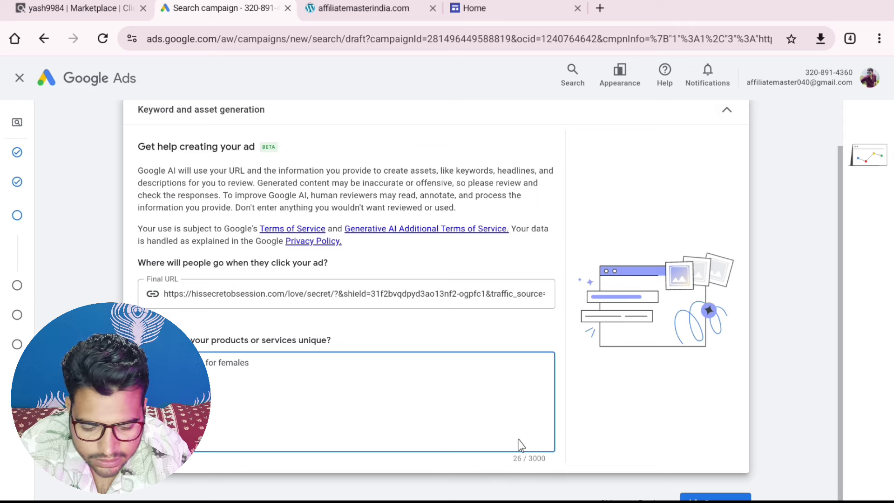
{"action": "left_click", "coordinate": [727, 495]}
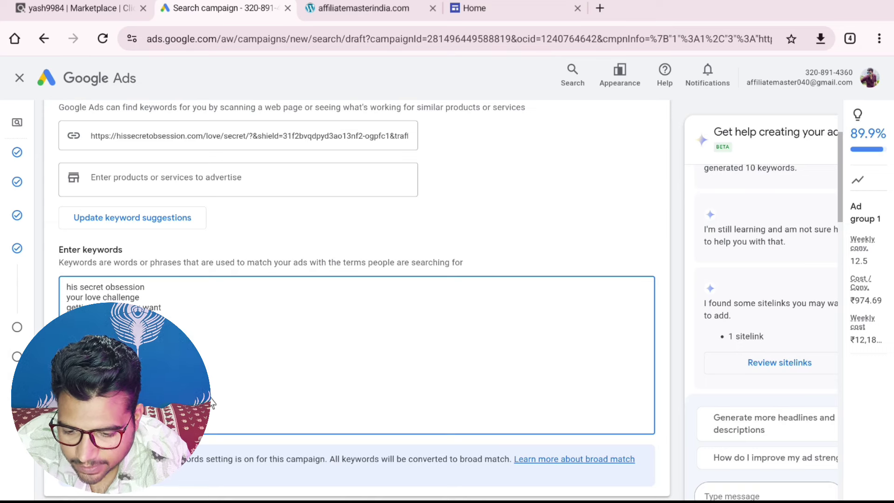
Remove "find love" and "love you" from the ad group's generated keyword list.
{"action": "scroll", "coordinate": [107, 214], "scroll_direction": "down", "scroll_amount": 3}
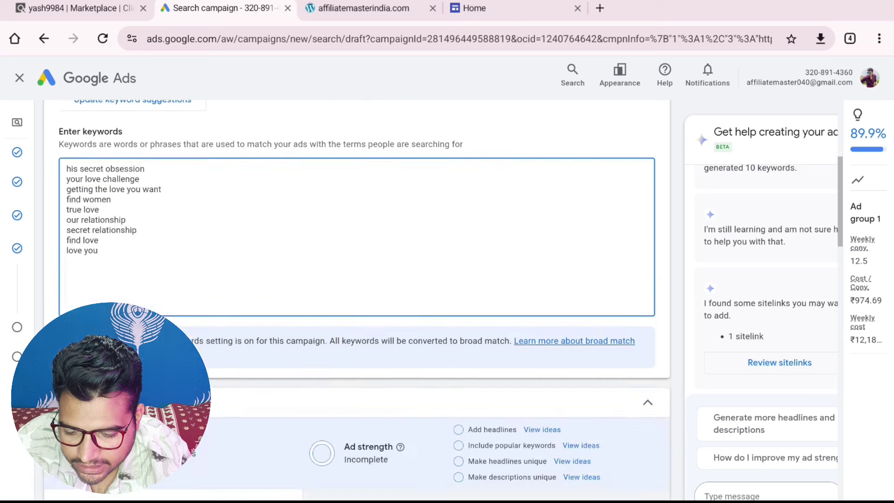
{"action": "left_click_drag", "start_coordinate": [109, 221], "coordinate": [65, 205]}
{"action": "key", "text": "BackSpace"}
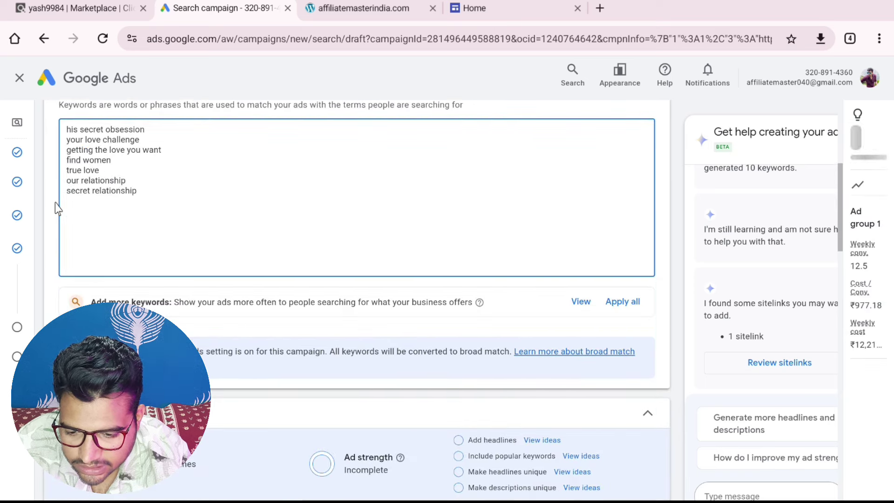
{"action": "key", "text": "BackSpace"}
{"action": "scroll", "coordinate": [202, 231], "scroll_direction": "up", "scroll_amount": 2}
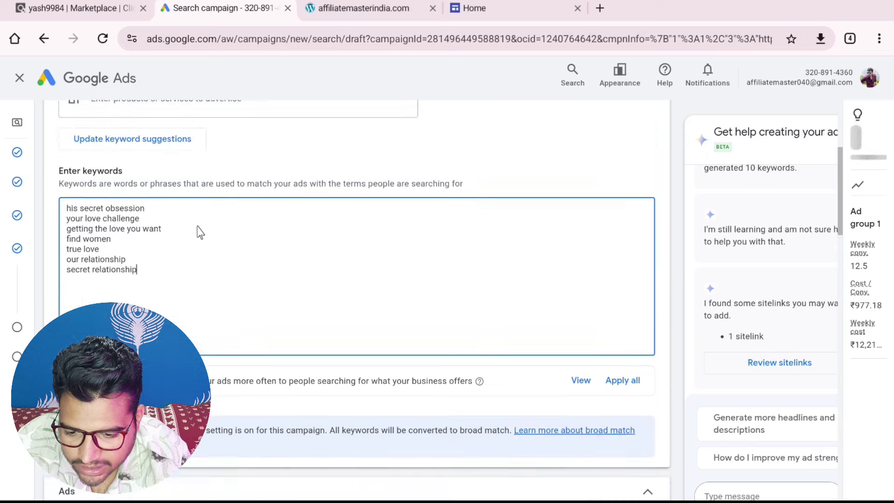
{"action": "left_click", "coordinate": [129, 257]}
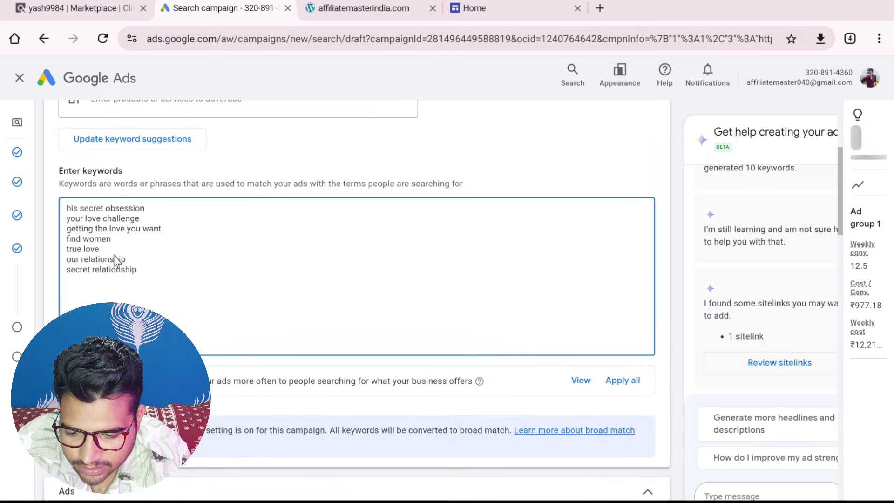
{"action": "scroll", "coordinate": [308, 322], "scroll_direction": "down", "scroll_amount": 6}
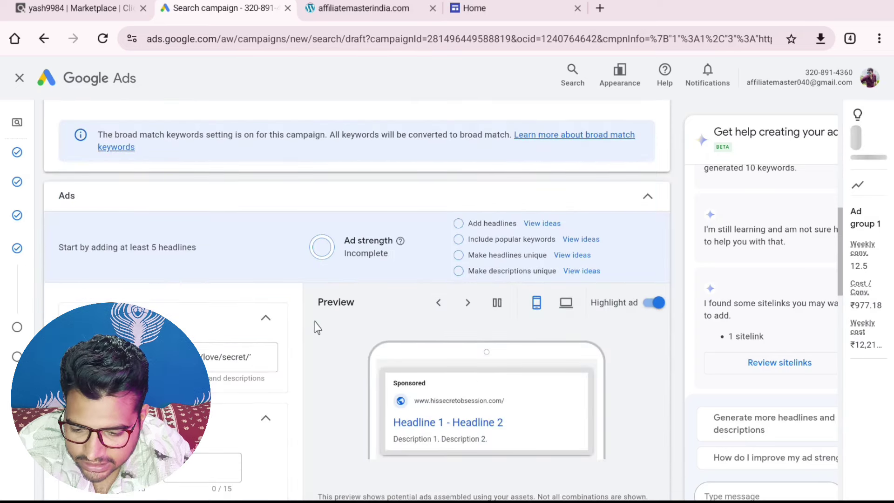
Review the ad's headline fields, the headline pinning options and the suggested top keywords for headlines.
{"action": "scroll", "coordinate": [312, 327], "scroll_direction": "down", "scroll_amount": 5}
{"action": "scroll", "coordinate": [299, 332], "scroll_direction": "down", "scroll_amount": 2}
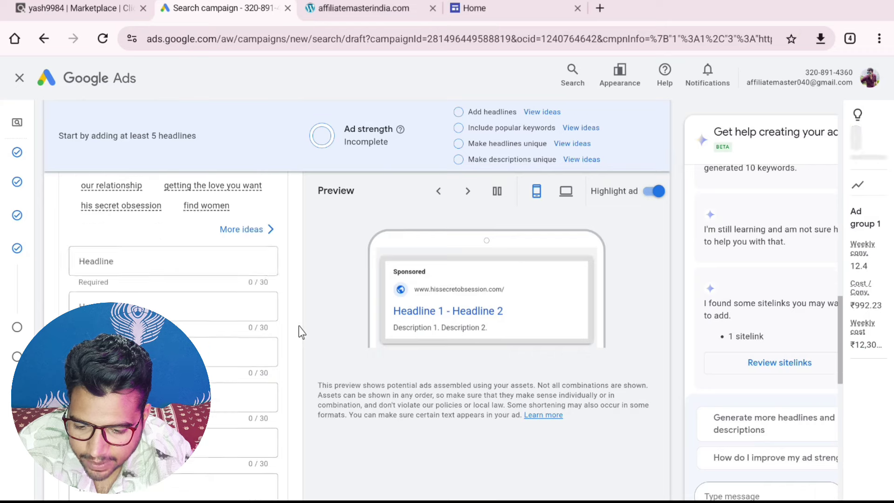
{"action": "left_click", "coordinate": [191, 269]}
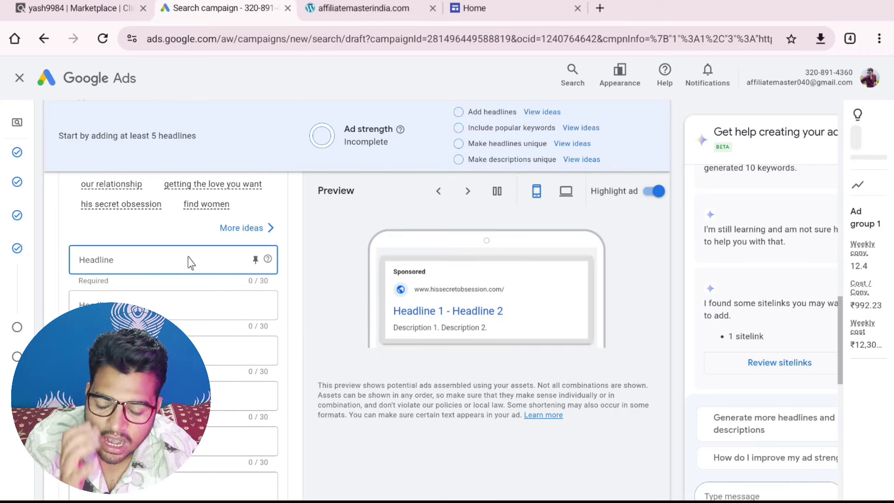
{"action": "left_click", "coordinate": [255, 261]}
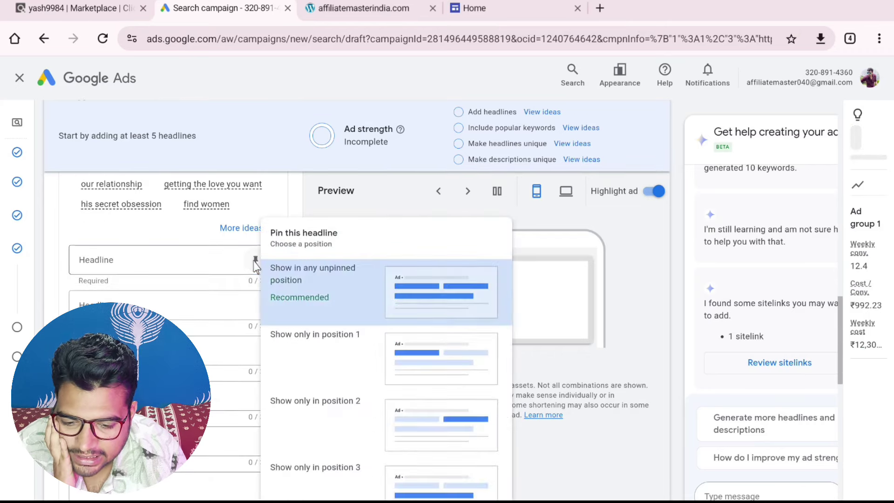
{"action": "left_click", "coordinate": [205, 255]}
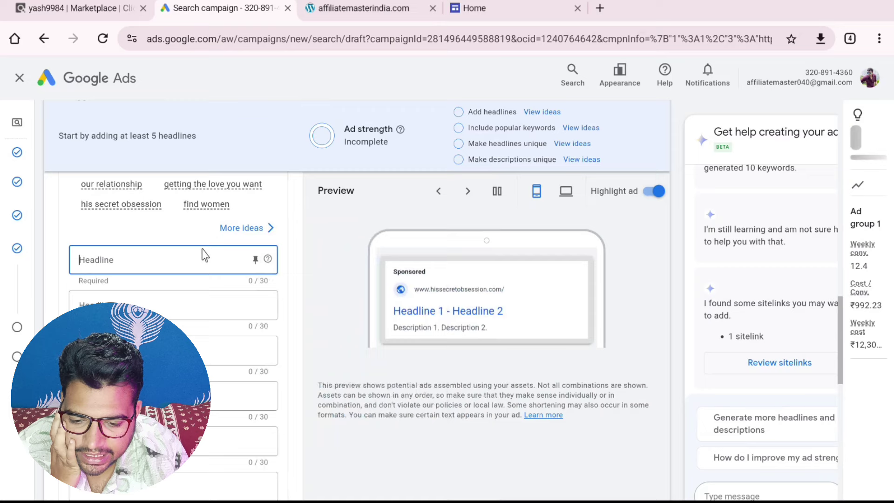
{"action": "left_click", "coordinate": [234, 228]}
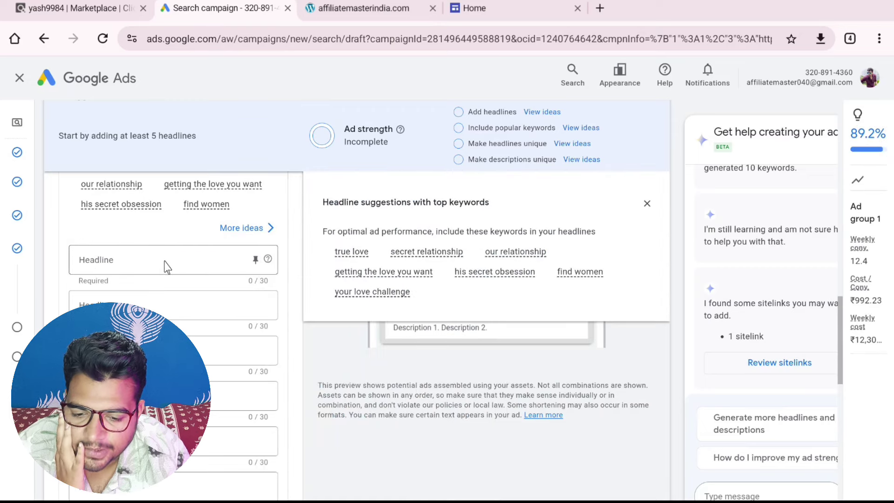
{"action": "left_click", "coordinate": [168, 266]}
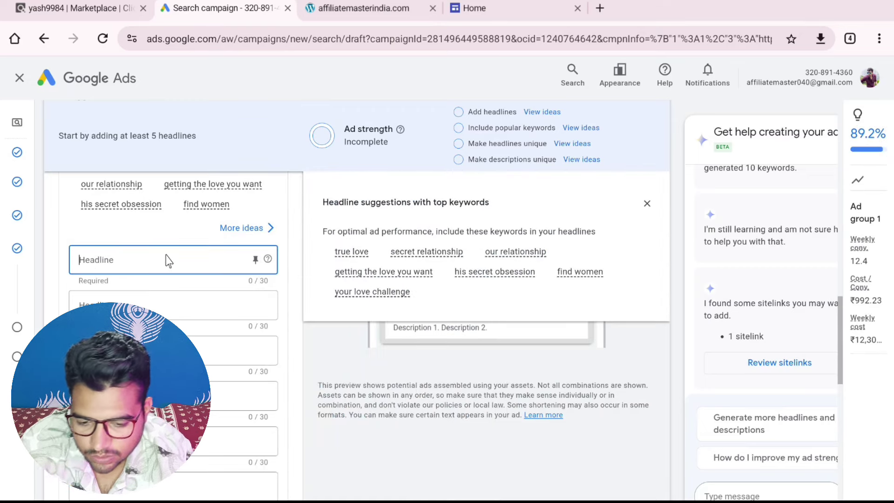
Search Google for "his secret obsesssion" in a new browser tab.
{"action": "left_click", "coordinate": [600, 8]}
{"action": "left_click", "coordinate": [262, 42]}
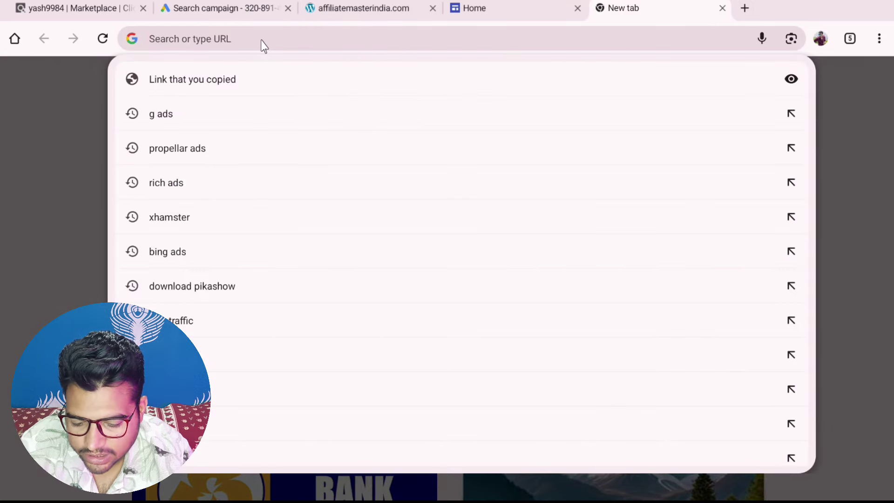
{"action": "type", "text": "his secre"}
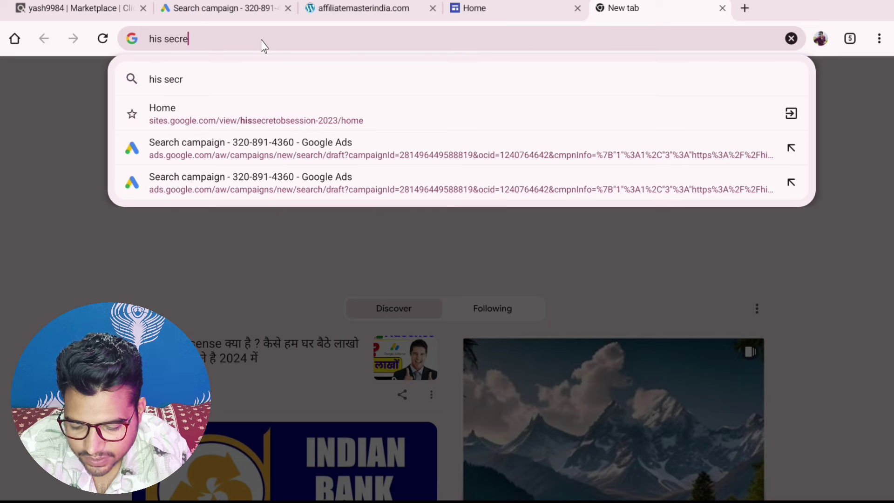
{"action": "type", "text": "t obsesssion"}
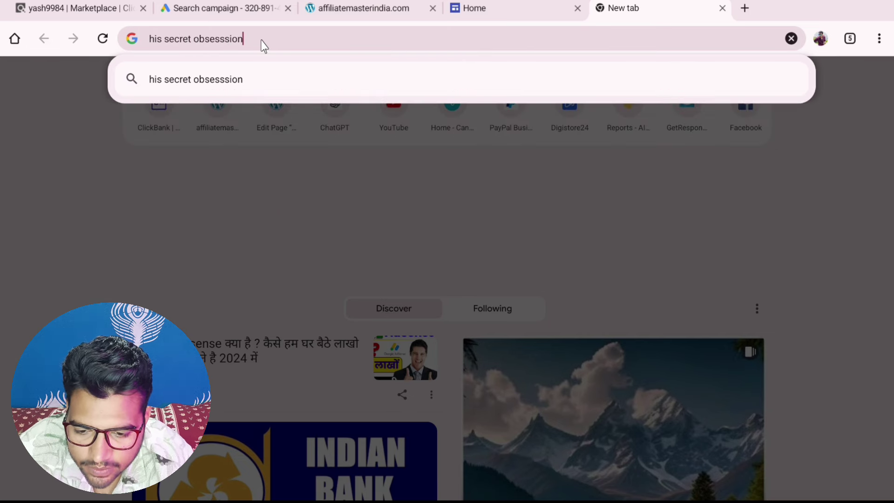
{"action": "key", "text": "Return"}
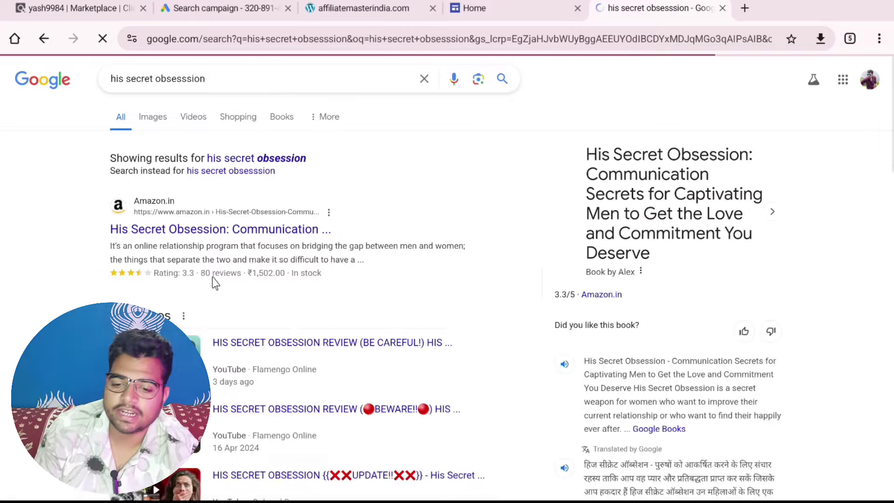
Enlarge the search results and look through them for a competitor's sponsored ad for the same product.
{"action": "key", "text": "ctrl+plus"}
{"action": "key", "text": "ctrl+plus"}
{"action": "key", "text": "ctrl+plus"}
{"action": "key", "text": "ctrl+plus"}
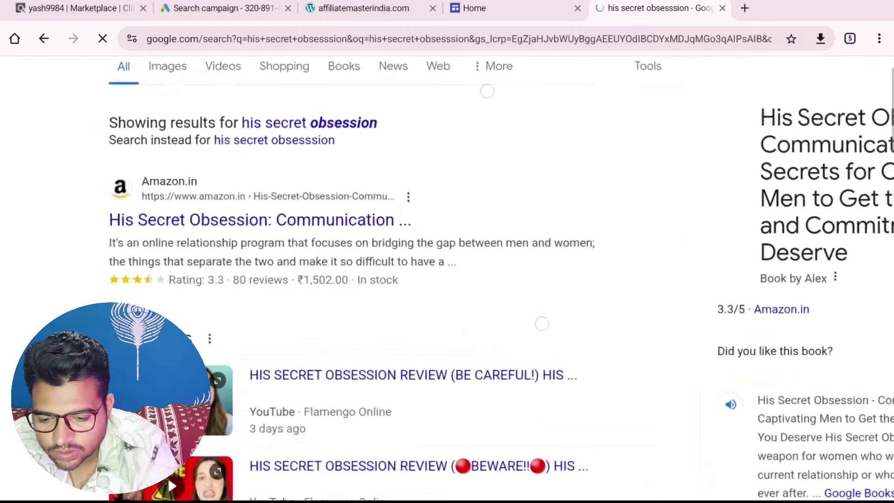
{"action": "scroll", "coordinate": [199, 265], "scroll_direction": "down", "scroll_amount": 8}
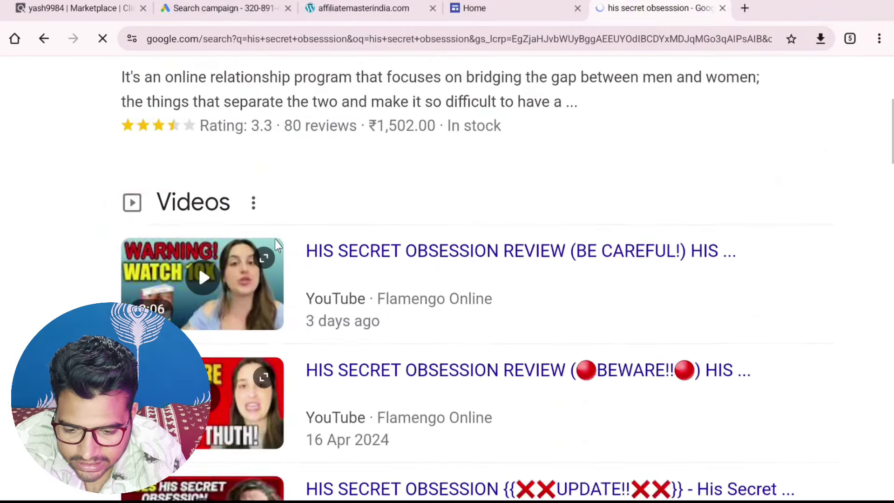
{"action": "scroll", "coordinate": [275, 237], "scroll_direction": "down", "scroll_amount": 8}
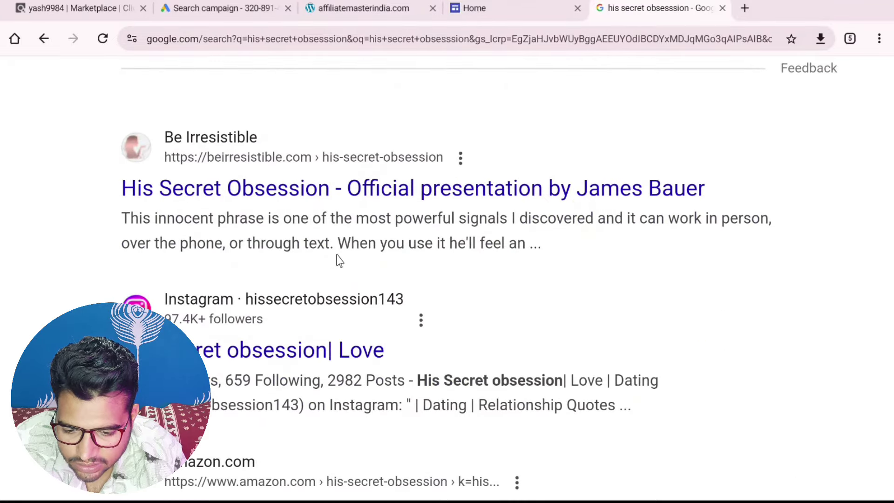
{"action": "scroll", "coordinate": [339, 255], "scroll_direction": "down", "scroll_amount": 3}
{"action": "scroll", "coordinate": [336, 272], "scroll_direction": "down", "scroll_amount": 10}
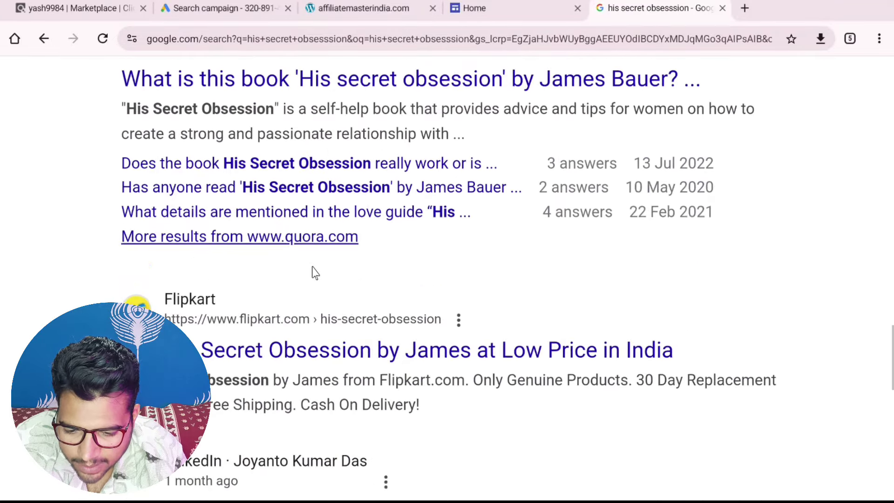
{"action": "scroll", "coordinate": [315, 267], "scroll_direction": "down", "scroll_amount": 4}
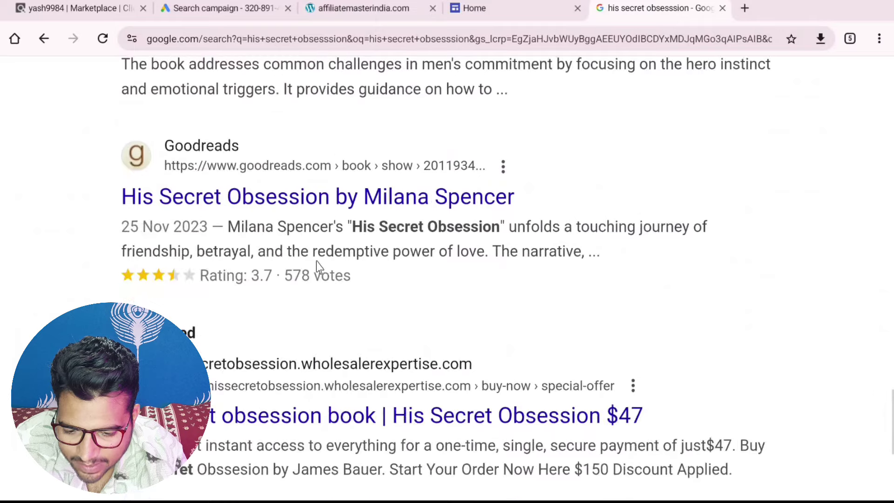
{"action": "scroll", "coordinate": [316, 265], "scroll_direction": "up", "scroll_amount": 10}
{"action": "scroll", "coordinate": [321, 264], "scroll_direction": "down", "scroll_amount": 9}
{"action": "scroll", "coordinate": [321, 263], "scroll_direction": "down", "scroll_amount": 4}
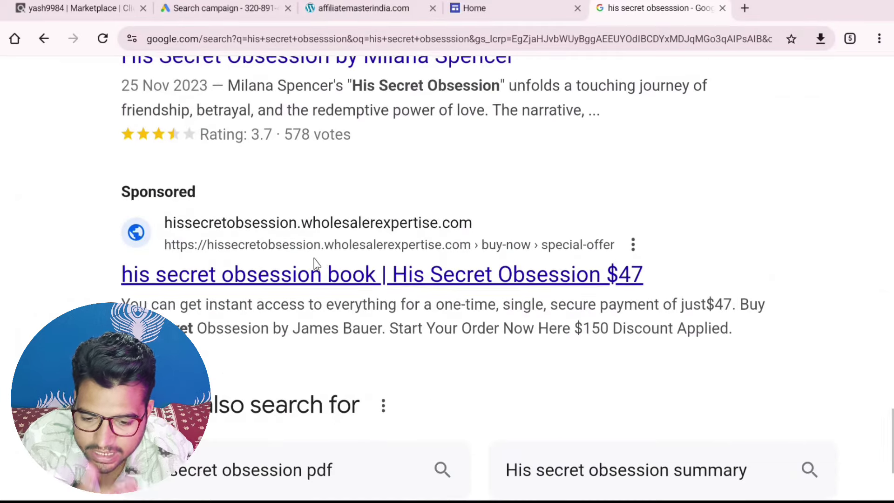
{"action": "scroll", "coordinate": [328, 252], "scroll_direction": "down", "scroll_amount": 2}
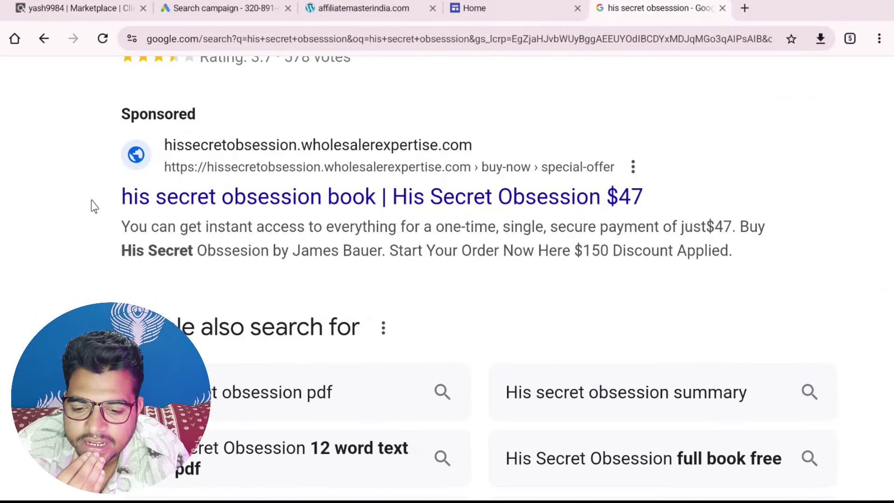
Copy "his secret obsession book" from the sponsored result's title into the ad's first headline.
{"action": "left_click_drag", "start_coordinate": [98, 207], "coordinate": [380, 203]}
{"action": "key", "text": "ctrl+c"}
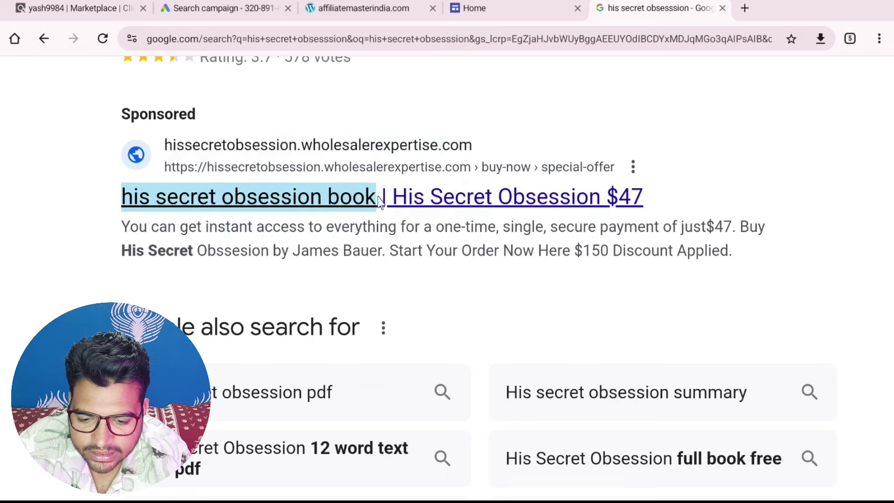
{"action": "left_click", "coordinate": [188, 10]}
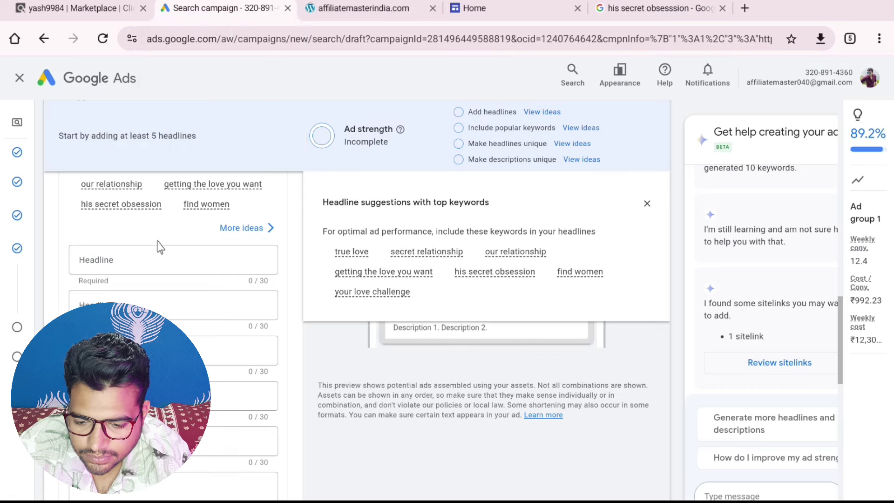
{"action": "left_click", "coordinate": [155, 261]}
{"action": "key", "text": "ctrl+v"}
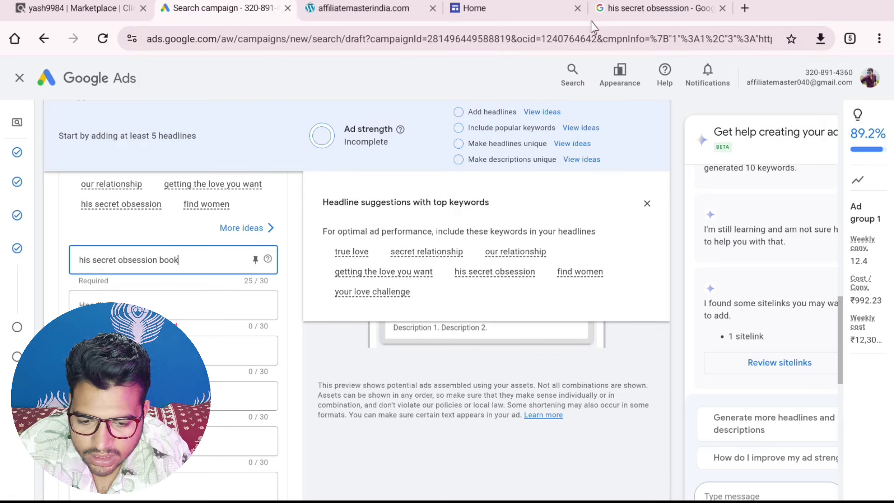
Copy "His Secret Obsession $47" from the sponsored result's title into the ad's second headline.
{"action": "left_click", "coordinate": [624, 7]}
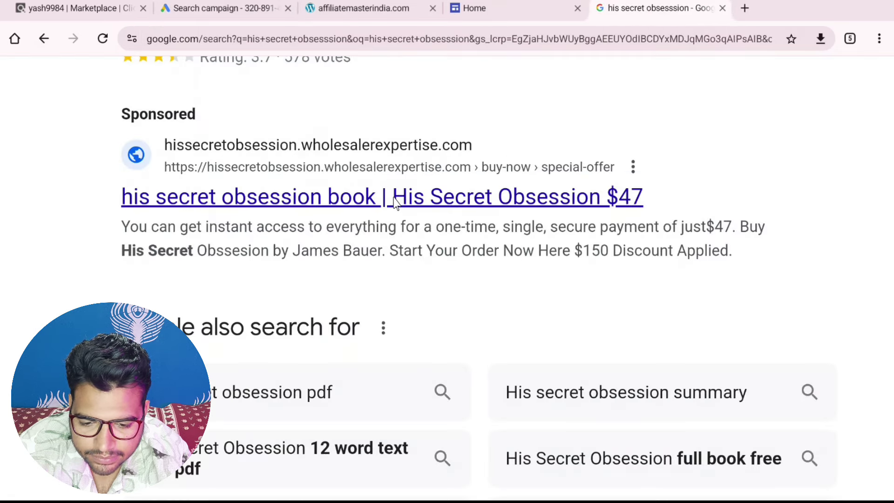
{"action": "left_click_drag", "start_coordinate": [395, 202], "coordinate": [490, 201]}
{"action": "left_click_drag", "start_coordinate": [651, 200], "coordinate": [394, 201]}
{"action": "key", "text": "ctrl+c"}
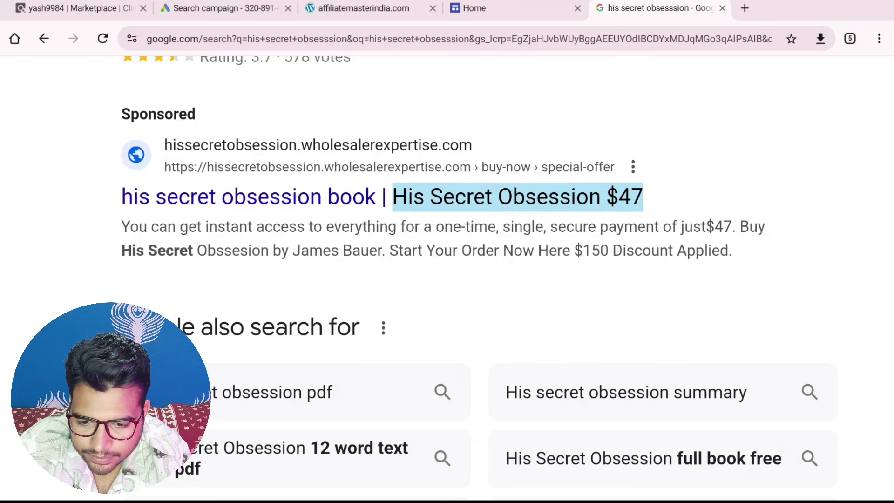
{"action": "left_click", "coordinate": [201, 10]}
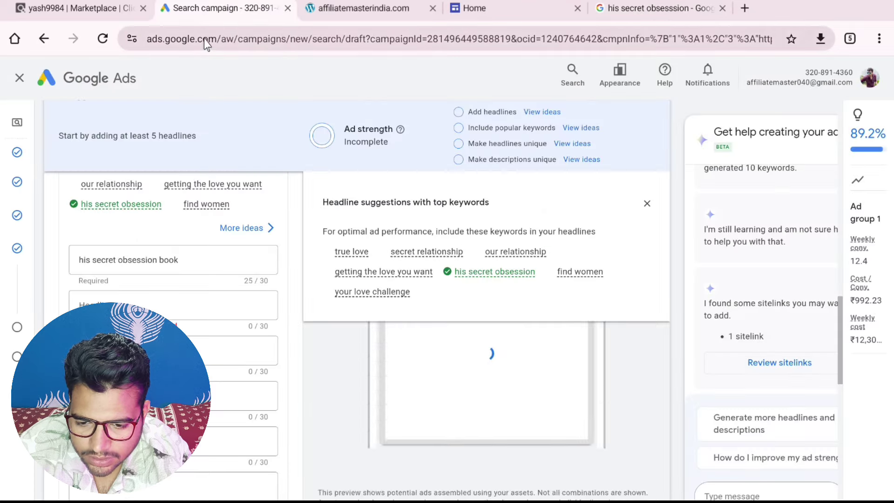
{"action": "left_click", "coordinate": [134, 304]}
{"action": "key", "text": "ctrl+v"}
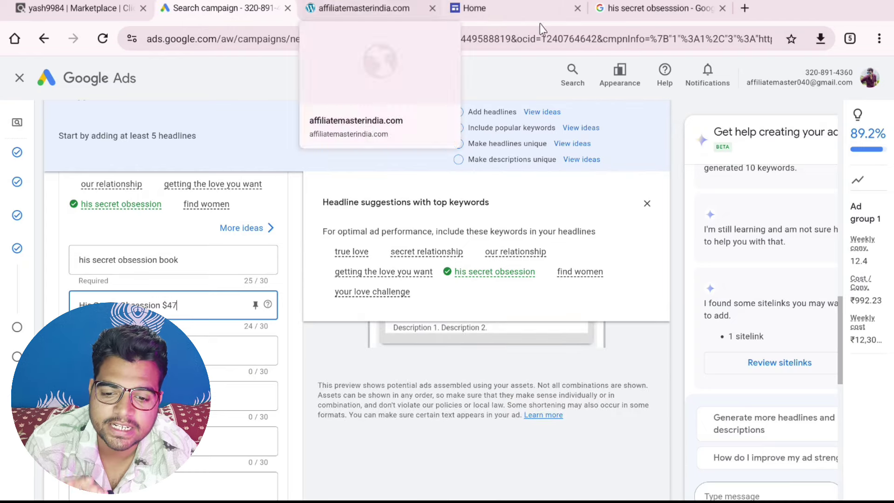
Copy "You can get instant access to everything for a one-time, single, secure payment of just$47" from the sponsored result into the first description.
{"action": "left_click", "coordinate": [656, 8]}
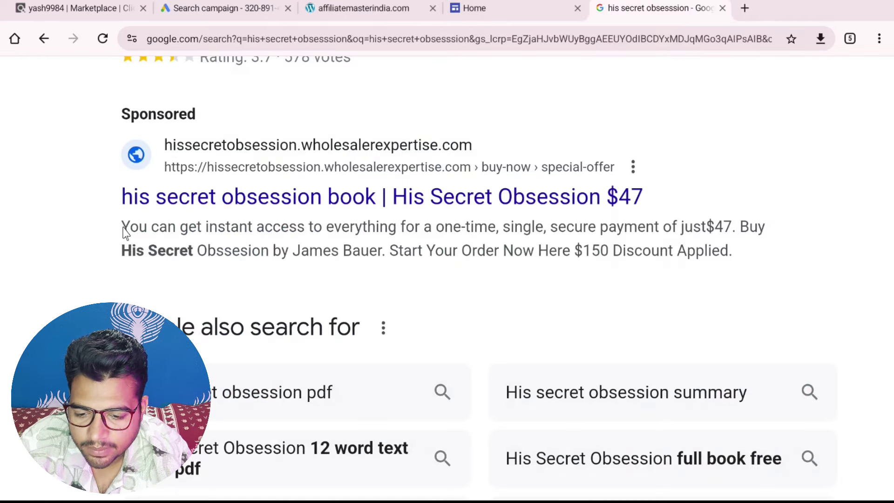
{"action": "left_click_drag", "start_coordinate": [123, 231], "coordinate": [731, 243]}
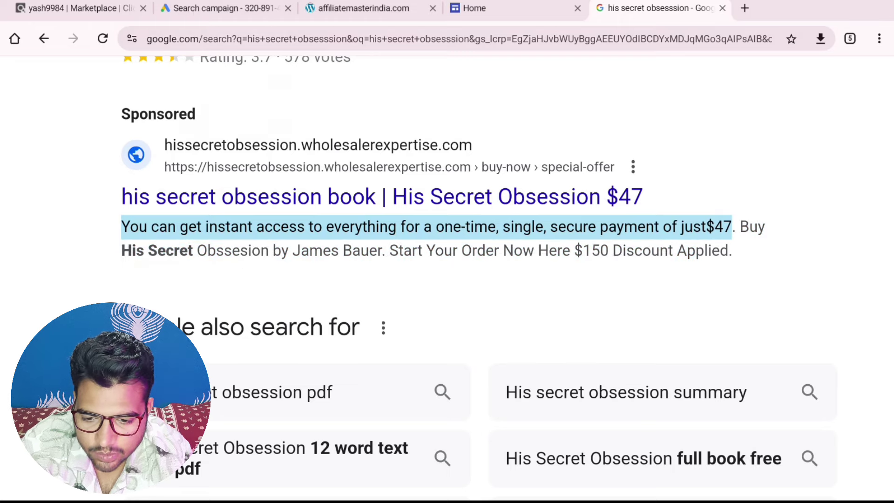
{"action": "left_click", "coordinate": [182, 10]}
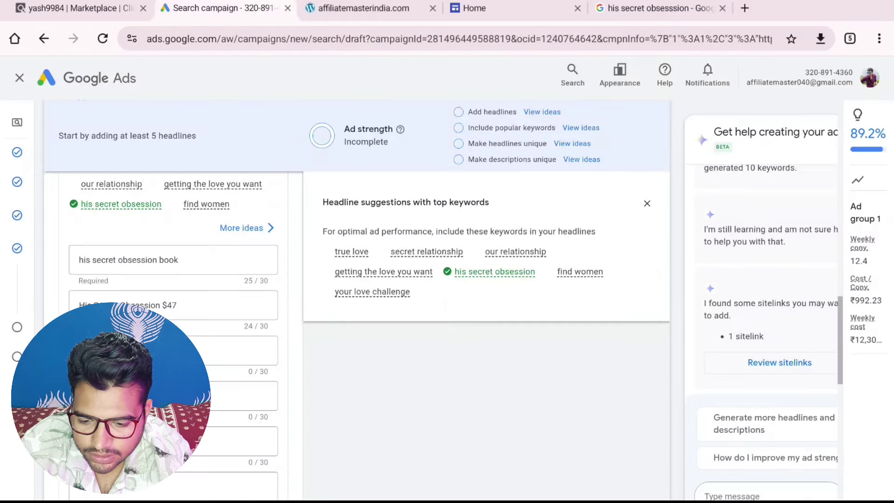
{"action": "scroll", "coordinate": [173, 279], "scroll_direction": "down", "scroll_amount": 10}
{"action": "left_click", "coordinate": [242, 378]}
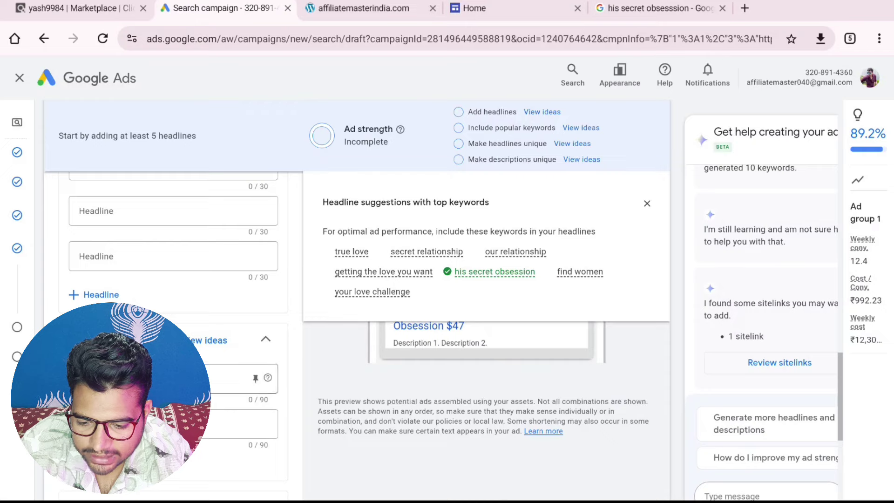
{"action": "key", "text": "ctrl+v"}
Copy the rest of the sponsored result's text, from "Buy His Secret" to "$150 Discount Applied.", into the ad's second description.
{"action": "mouse_move", "coordinate": [626, 15]}
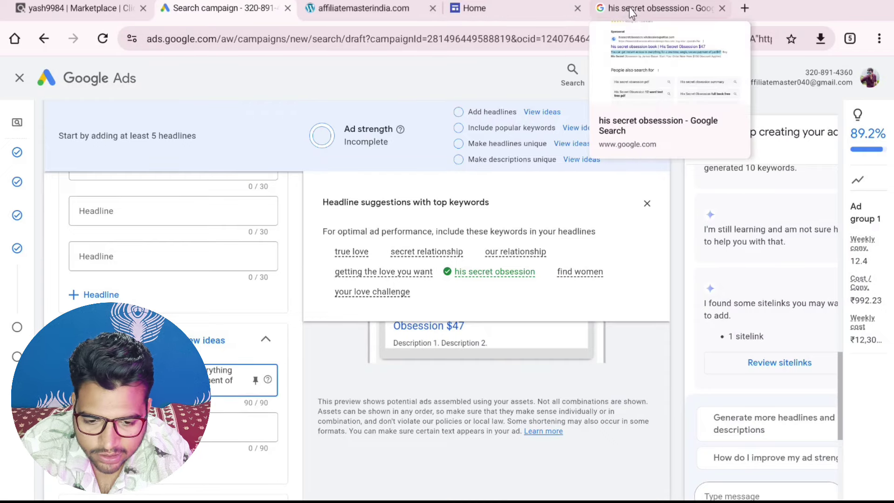
{"action": "left_click", "coordinate": [627, 15]}
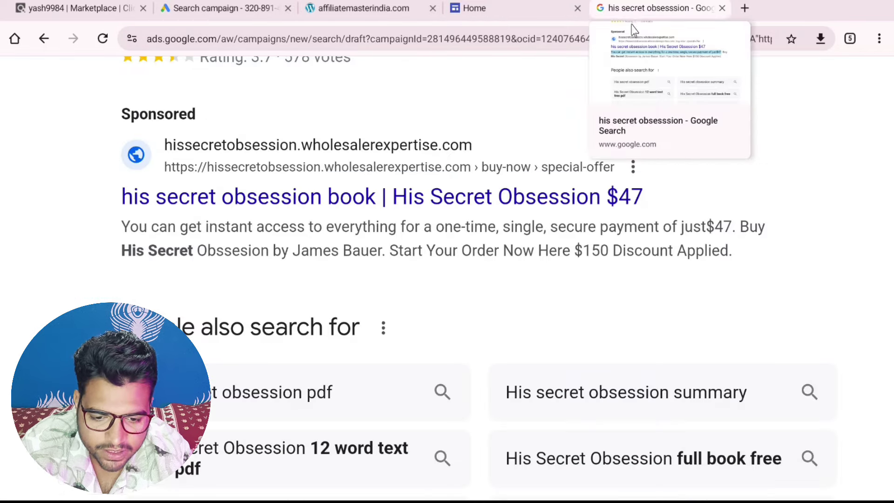
{"action": "left_click_drag", "start_coordinate": [742, 237], "coordinate": [750, 262]}
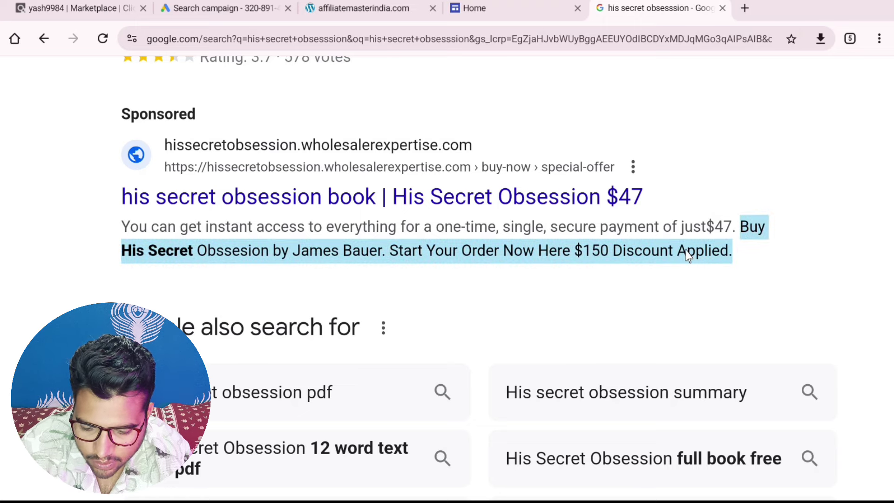
{"action": "left_click", "coordinate": [200, 8]}
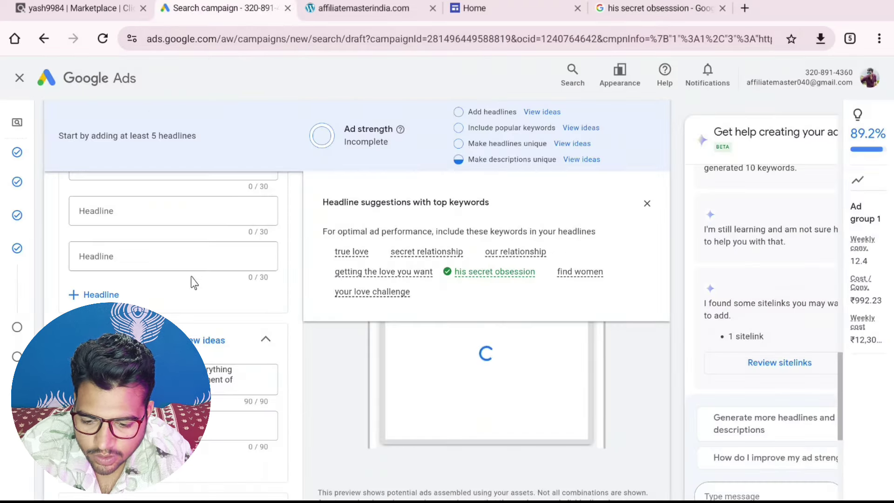
{"action": "scroll", "coordinate": [194, 281], "scroll_direction": "down", "scroll_amount": 3}
{"action": "left_click", "coordinate": [152, 306]}
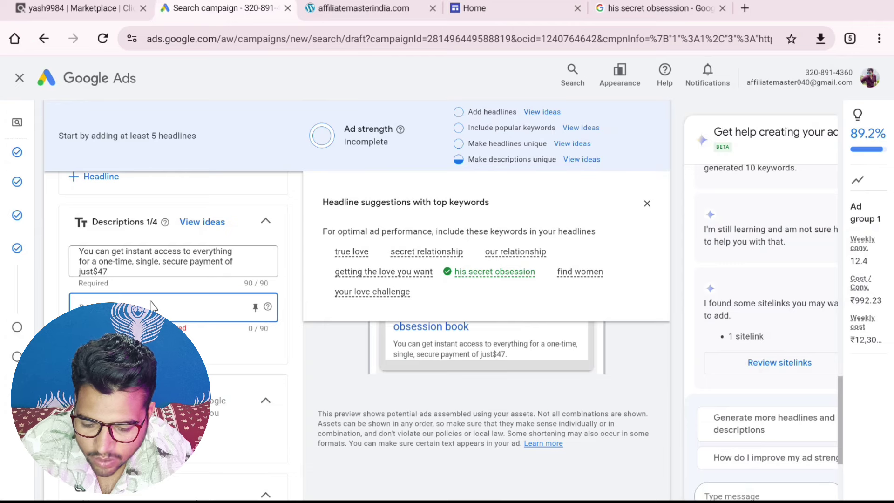
{"action": "key", "text": "ctrl+v"}
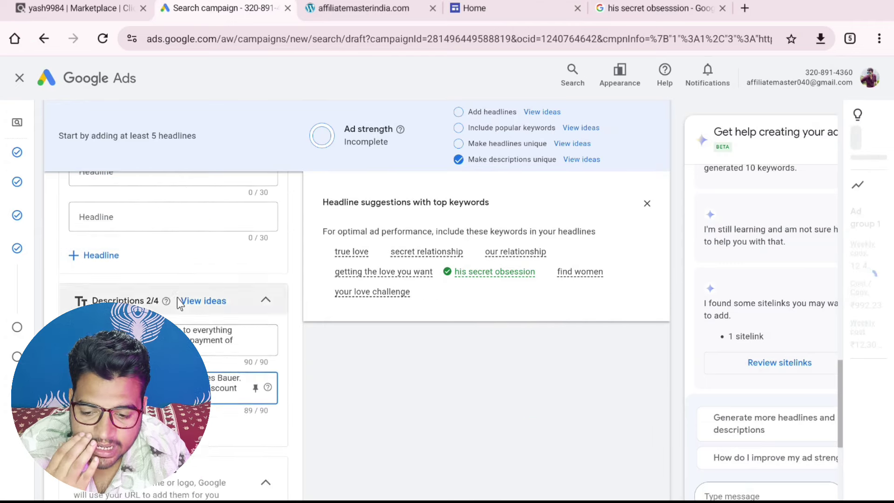
{"action": "scroll", "coordinate": [180, 304], "scroll_direction": "up", "scroll_amount": 5}
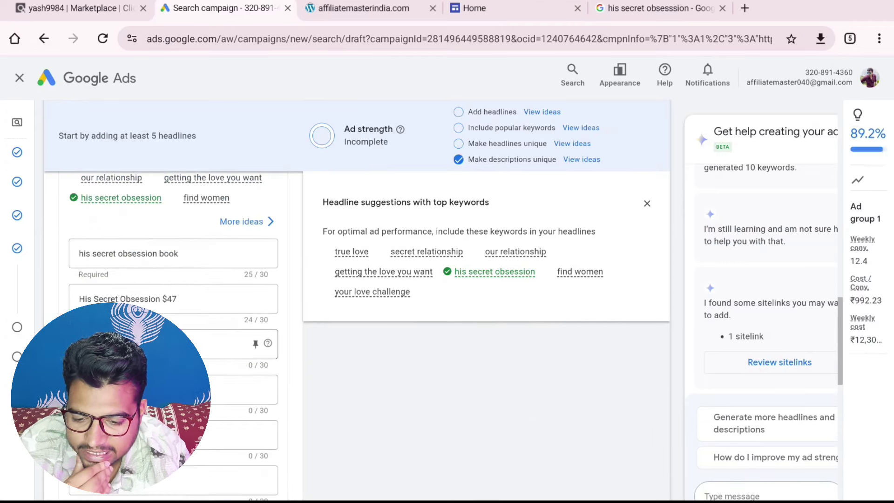
Shorten the second headline to "His Secret Obsession" and enter "Find Your True Love 2024" as the third headline.
{"action": "left_click", "coordinate": [223, 343]}
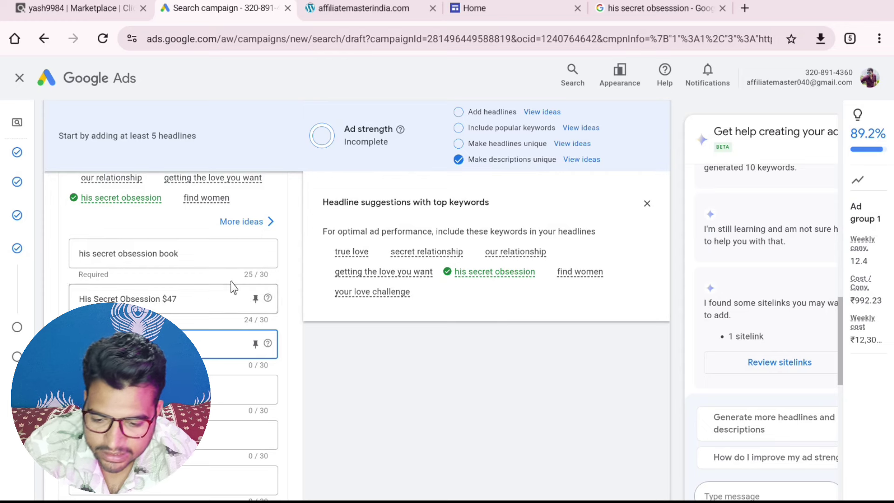
{"action": "left_click", "coordinate": [222, 300]}
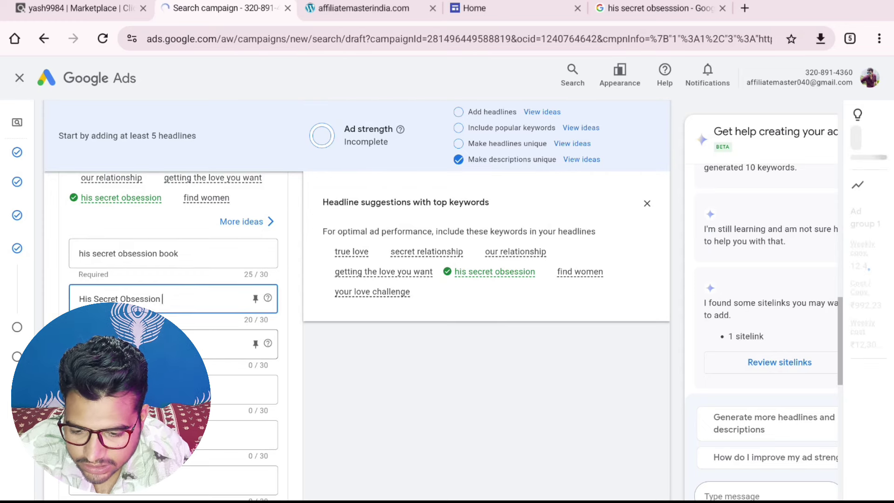
{"action": "left_click", "coordinate": [205, 340]}
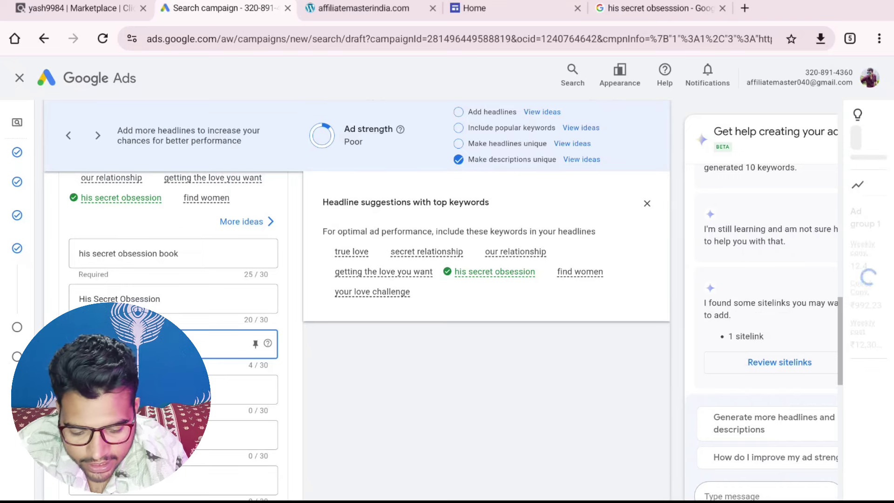
{"action": "type", "text": "a"}
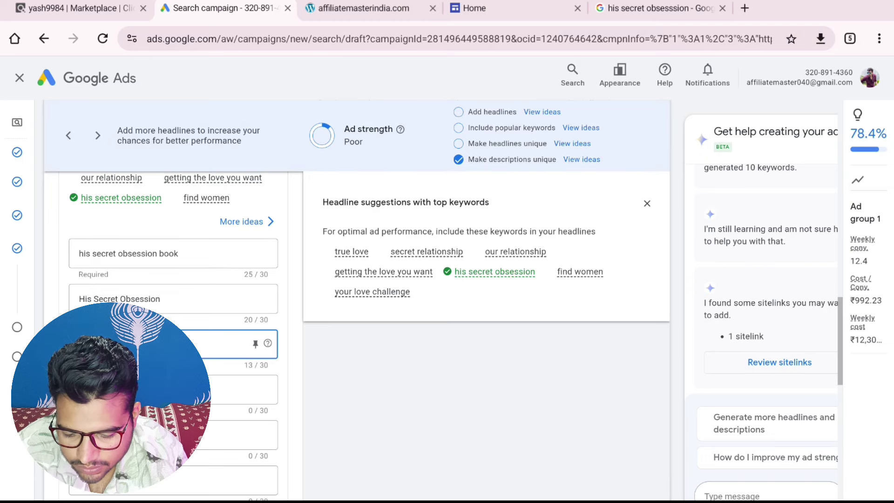
{"action": "type", "text": "eove"}
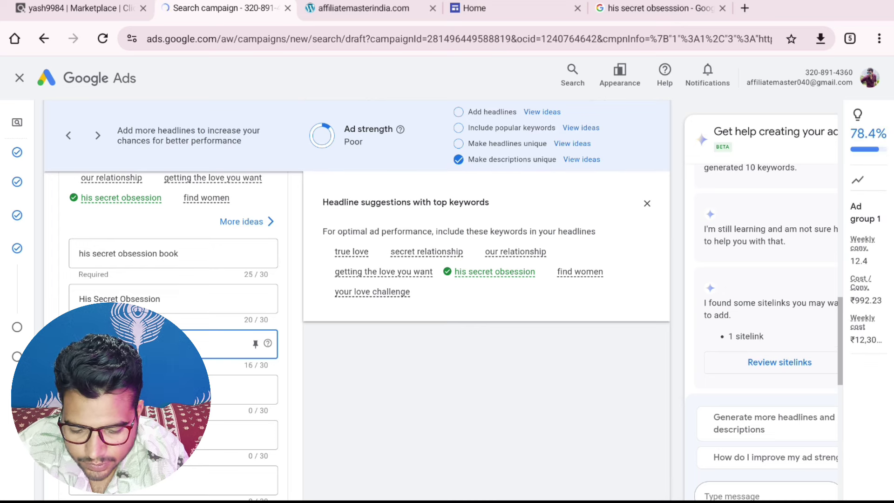
{"action": "type", "text": " ee "}
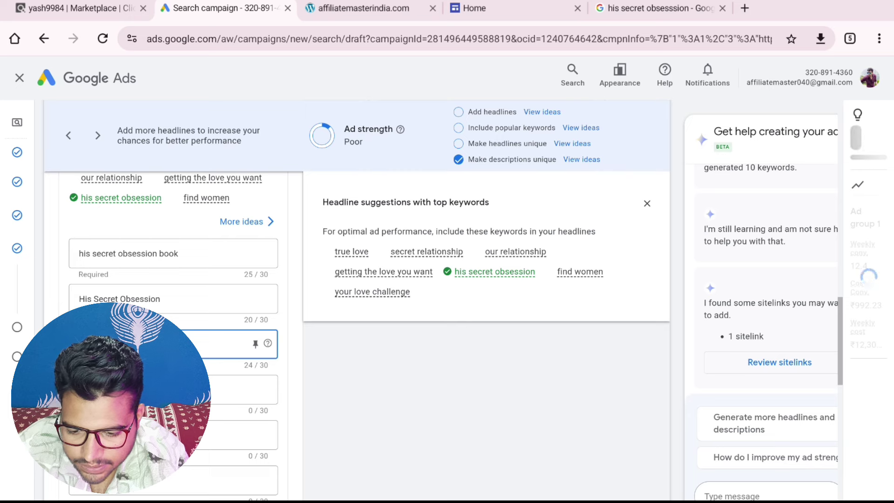
{"action": "type", "text": "e"}
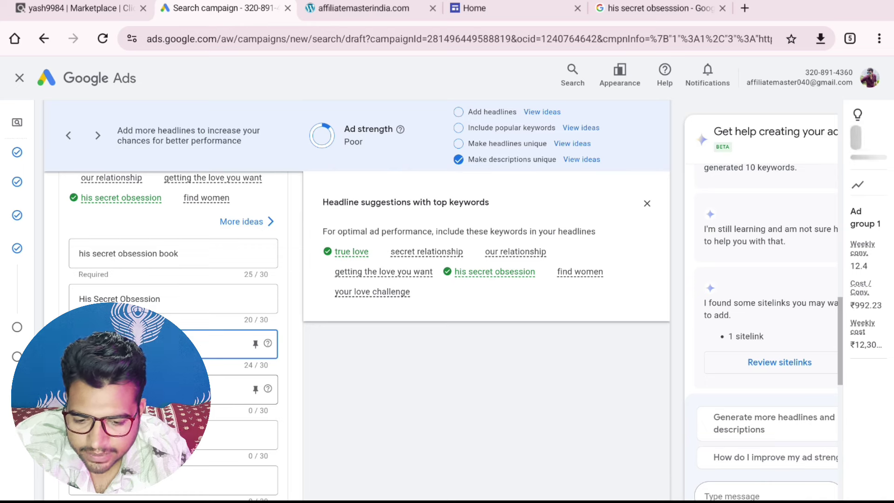
{"action": "scroll", "coordinate": [174, 326], "scroll_direction": "down", "scroll_amount": 1}
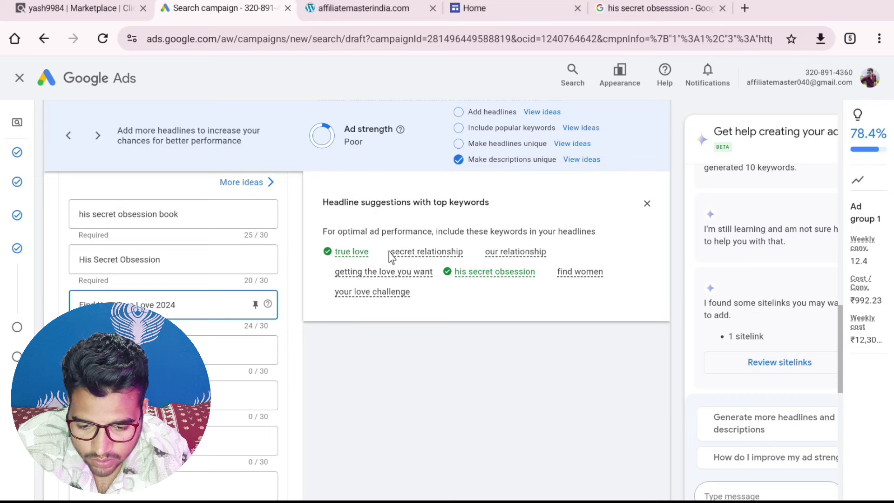
{"action": "left_click", "coordinate": [421, 285]}
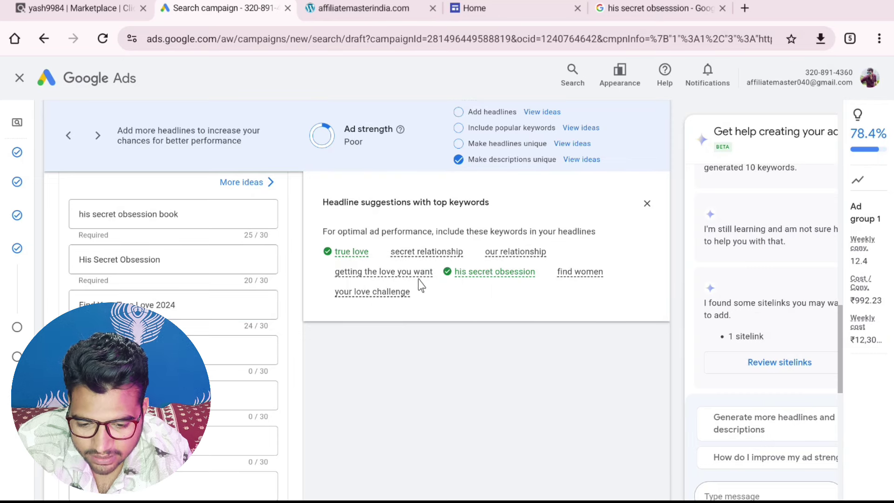
Look over the ad's remaining headlines, descriptions and assets, and continue to the campaign's budget settings.
{"action": "scroll", "coordinate": [274, 402], "scroll_direction": "down", "scroll_amount": 10}
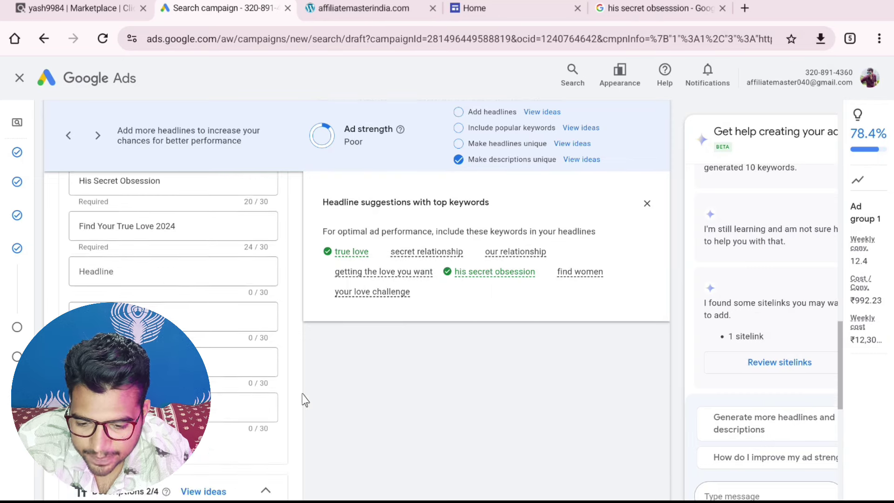
{"action": "scroll", "coordinate": [292, 355], "scroll_direction": "down", "scroll_amount": 4}
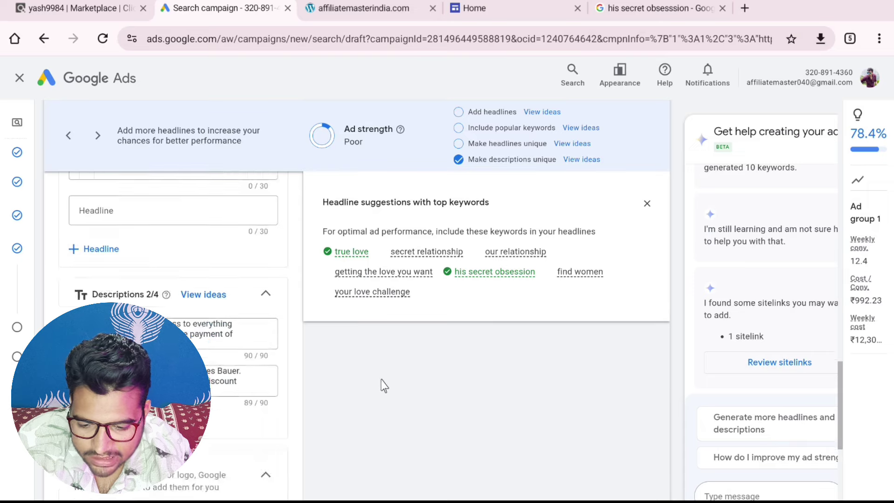
{"action": "scroll", "coordinate": [292, 355], "scroll_direction": "down", "scroll_amount": 5}
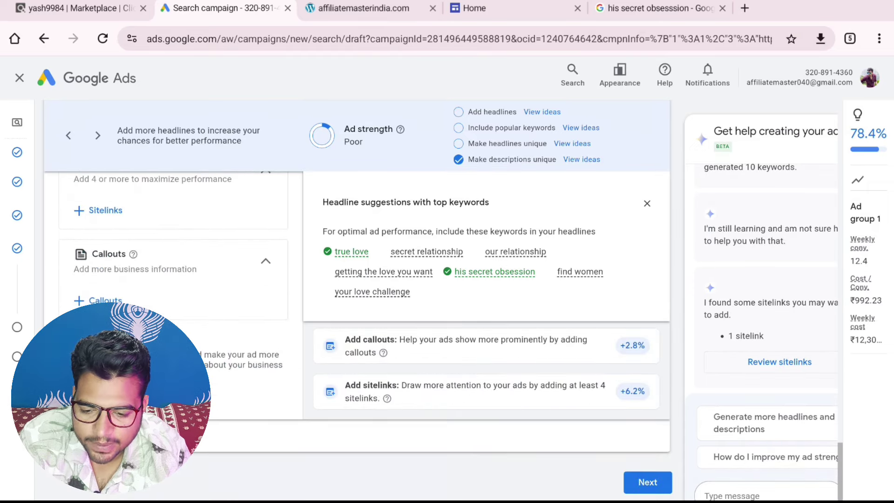
{"action": "scroll", "coordinate": [357, 261], "scroll_direction": "up", "scroll_amount": 15}
{"action": "scroll", "coordinate": [195, 342], "scroll_direction": "down", "scroll_amount": 5}
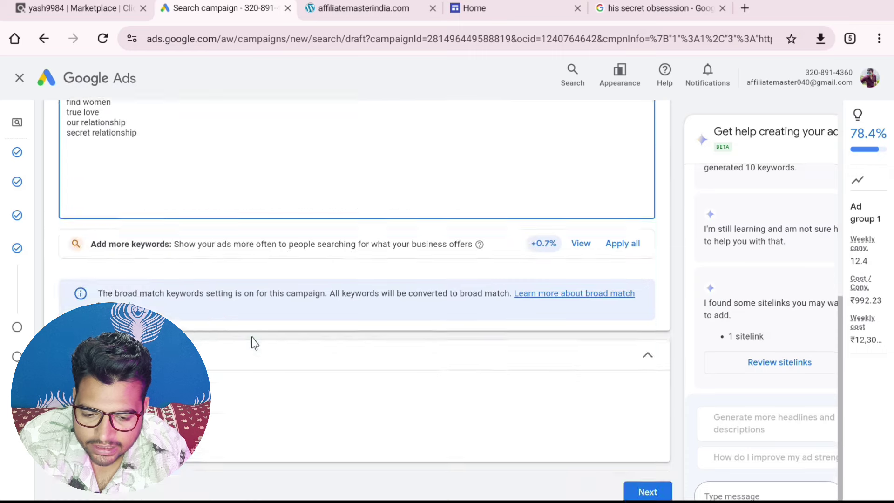
{"action": "left_click", "coordinate": [654, 484]}
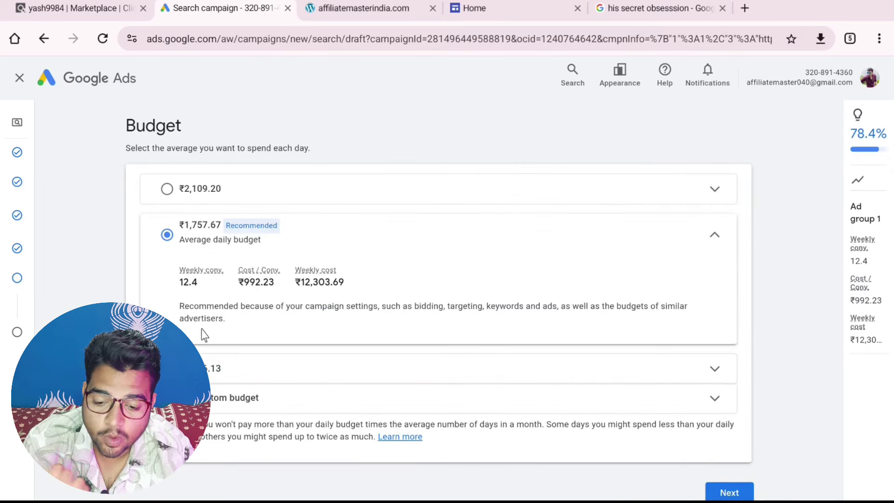
Choose a custom budget for the campaign instead of the recommended amount.
{"action": "left_click", "coordinate": [213, 401]}
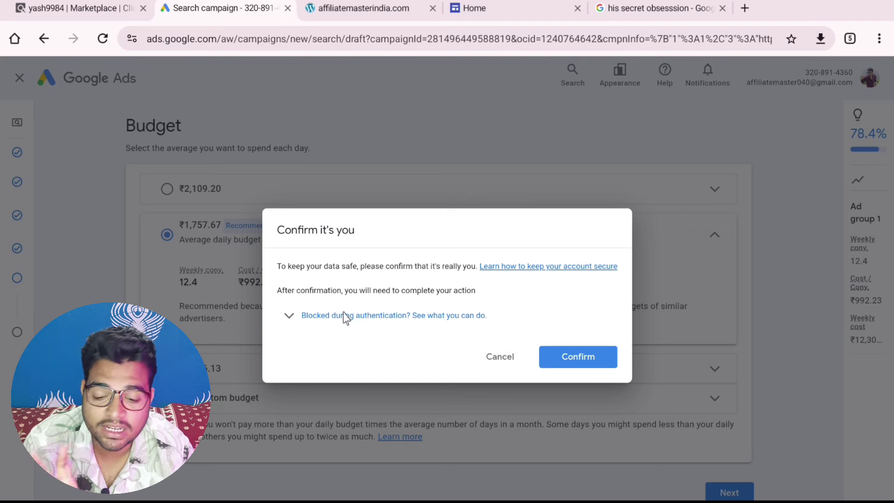